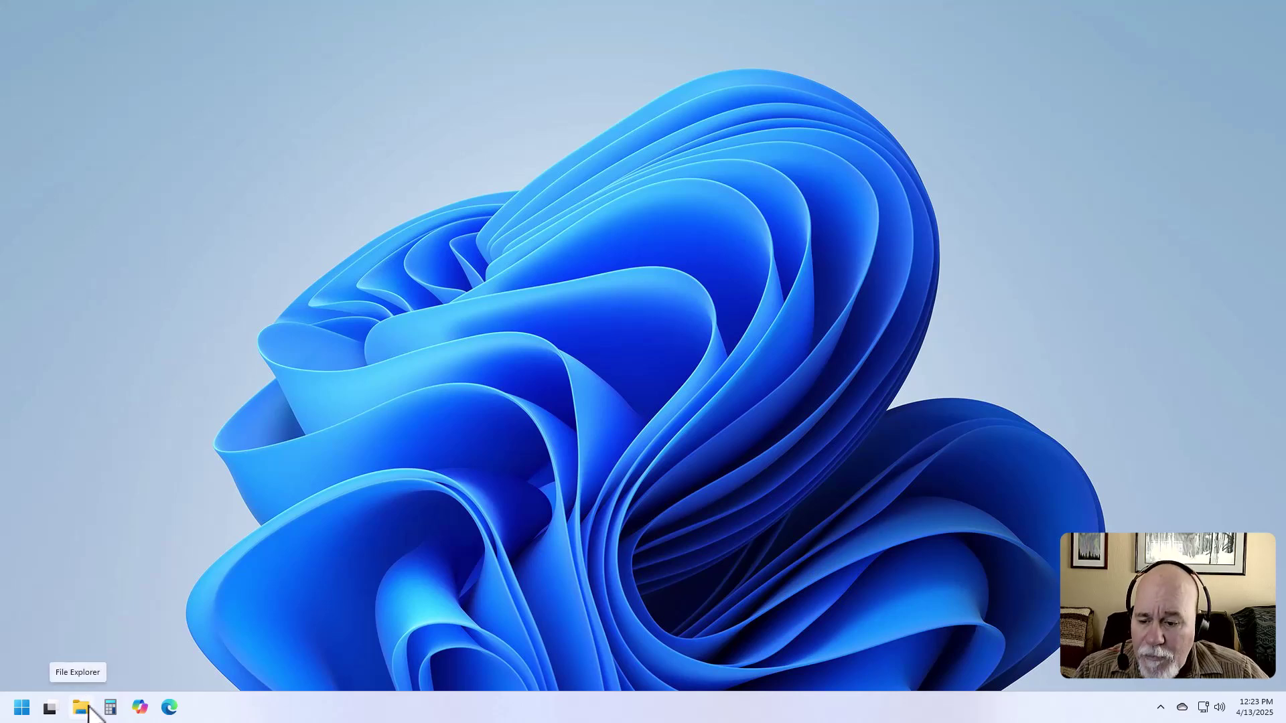
# Step: Search the Start menu for 'file' and expand the File Explorer result's extra actions
pyautogui.click(25, 715)
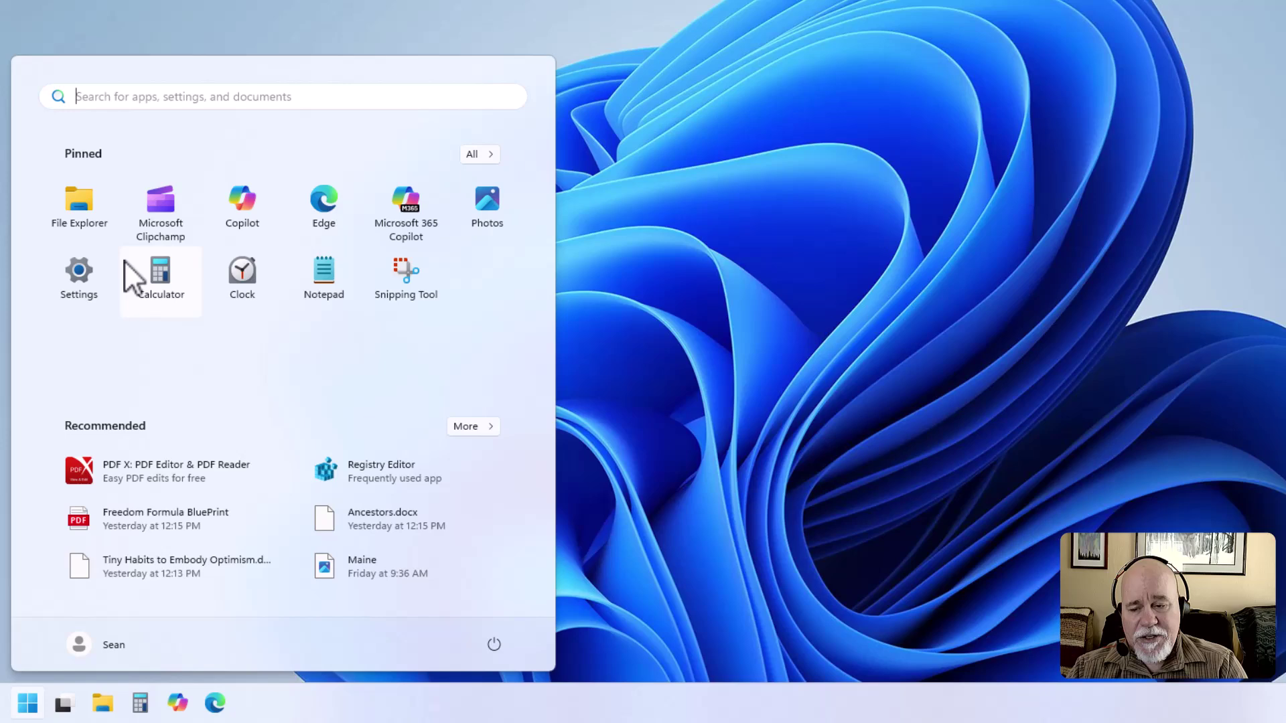
pyautogui.write('file')
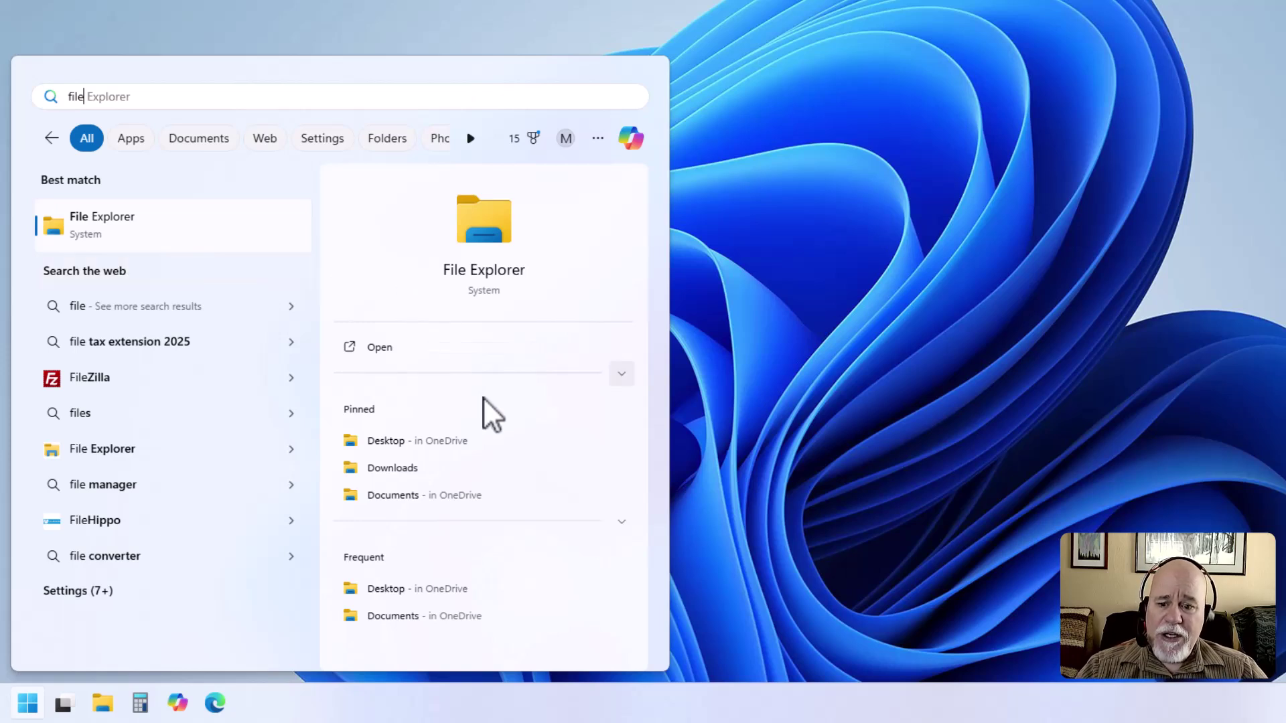
pyautogui.click(625, 379)
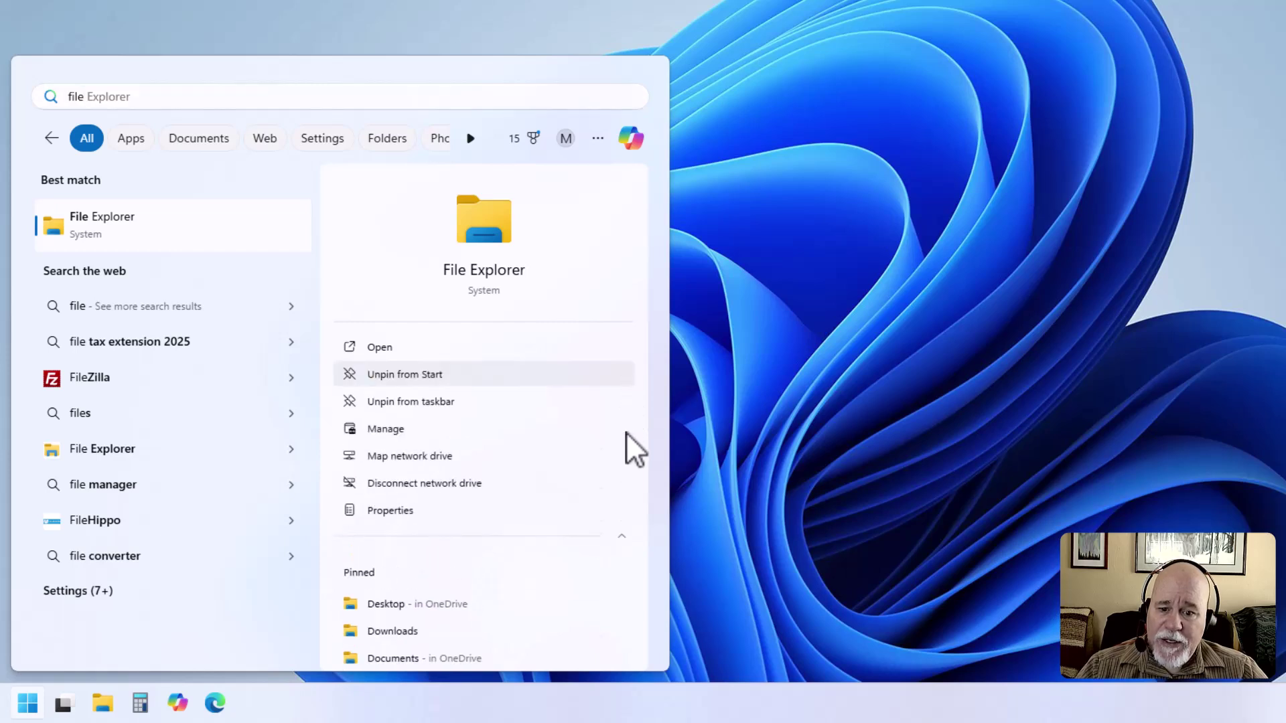
pyautogui.click(621, 533)
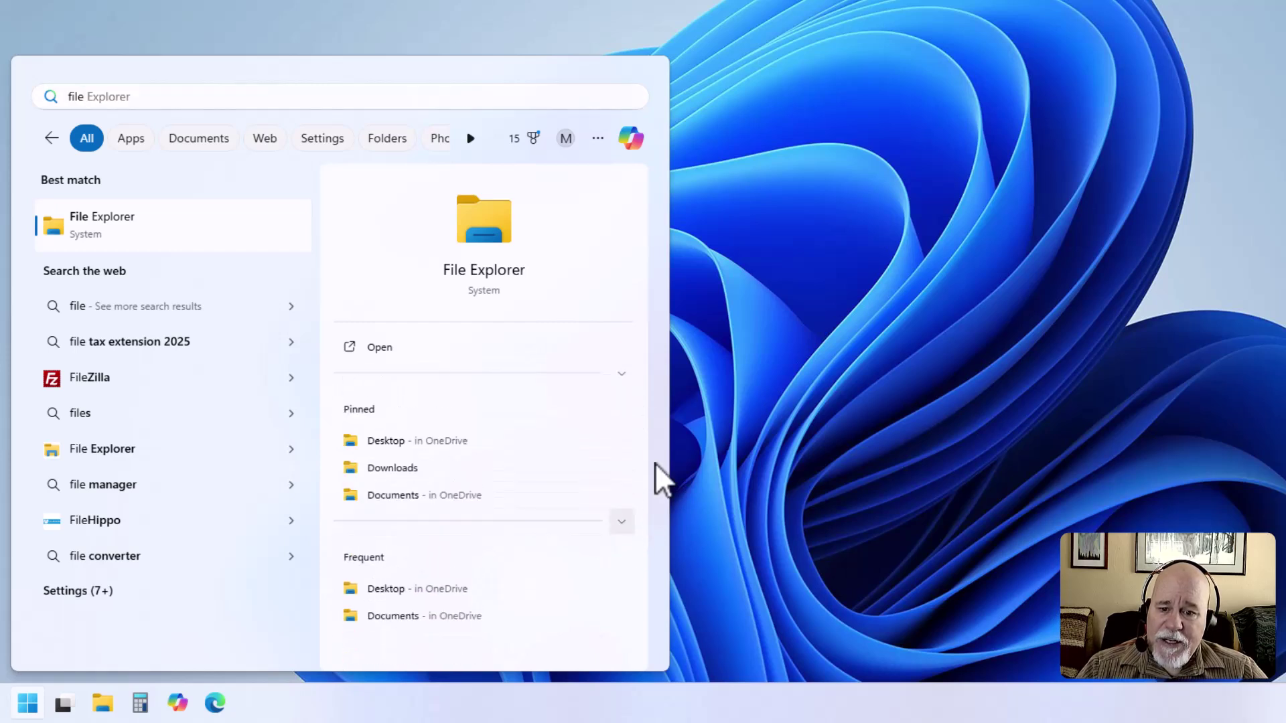
pyautogui.click(627, 372)
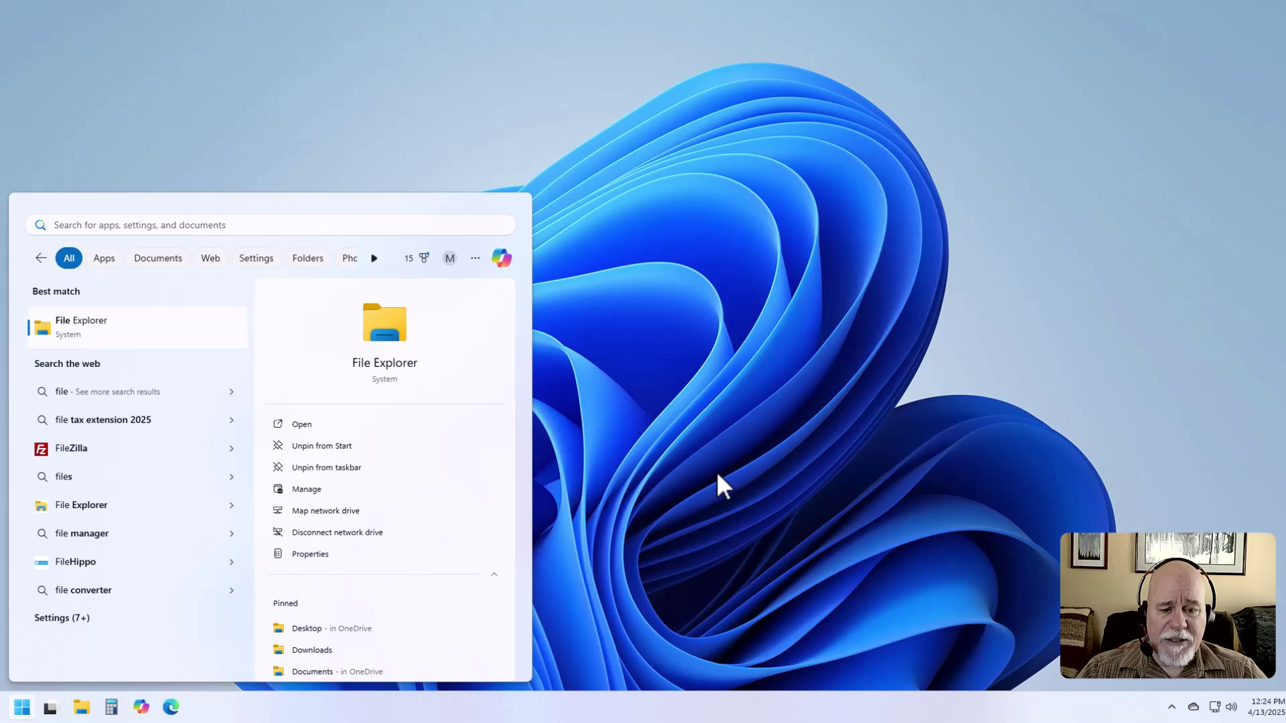
# Step: Open File Explorer at Home and start a search in the Search Home box
pyautogui.click(717, 474)
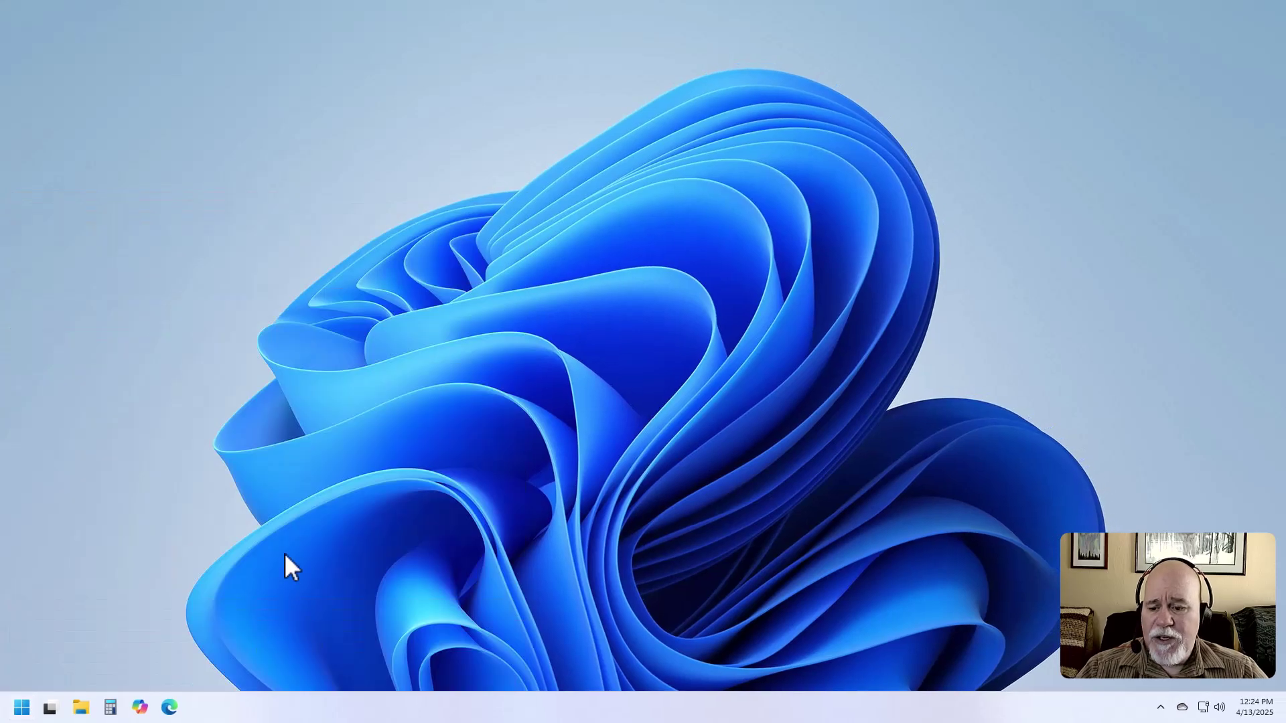
pyautogui.click(79, 707)
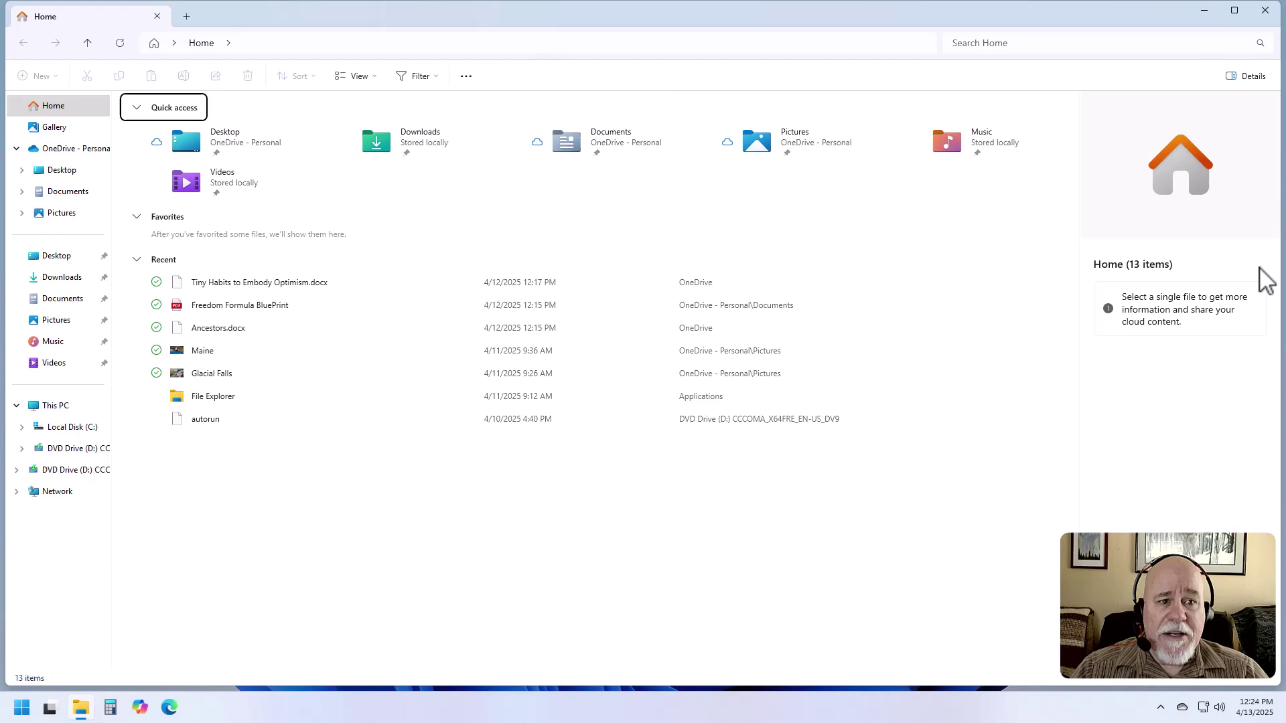
pyautogui.click(1049, 45)
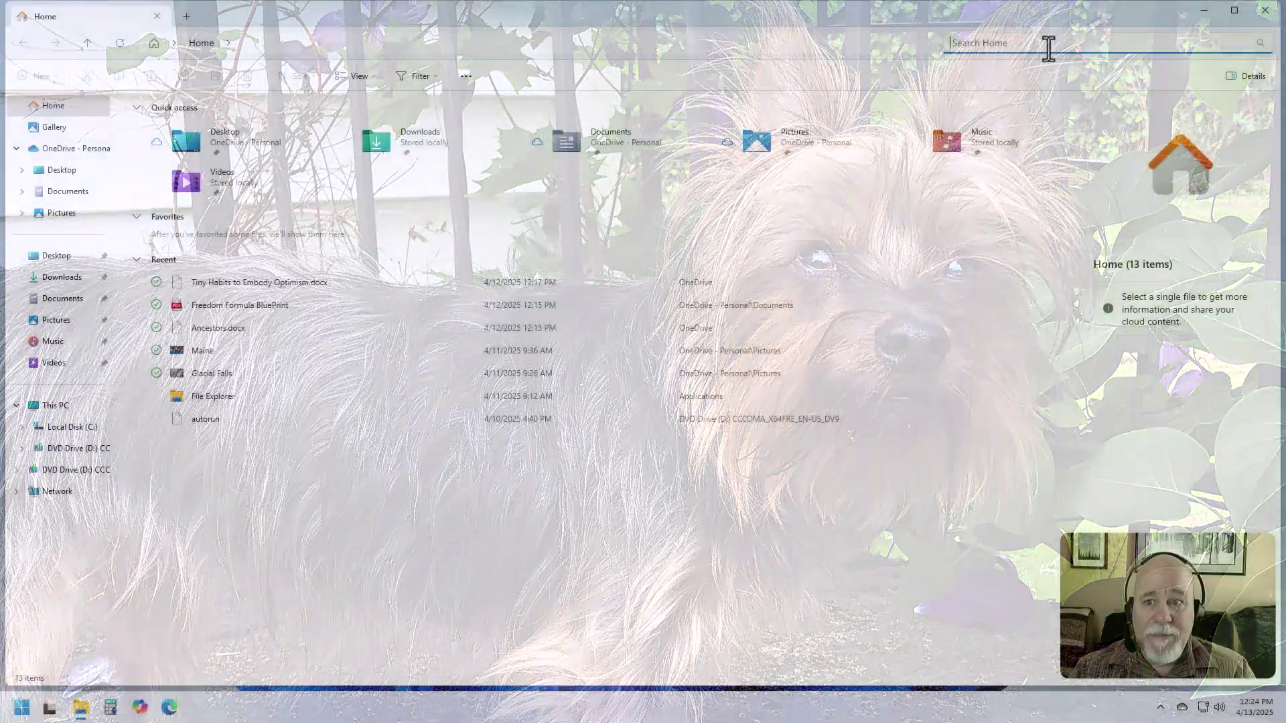
pyautogui.write('Angel')
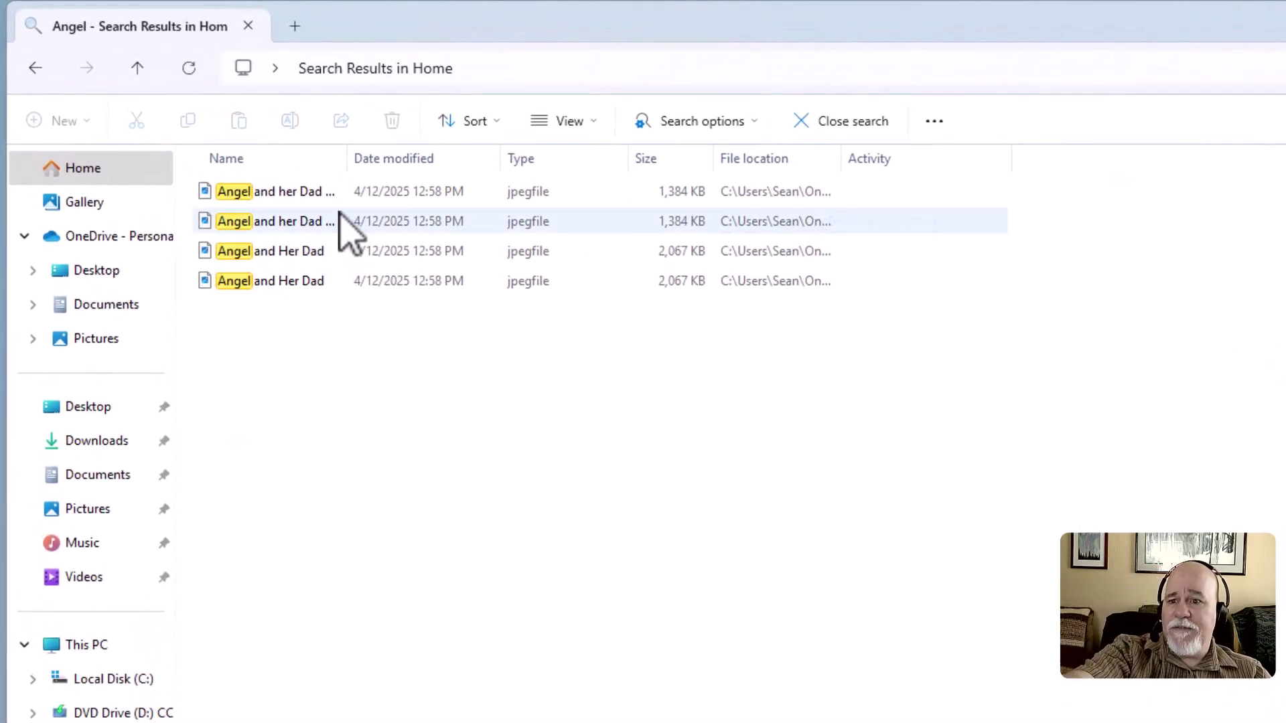
pyautogui.moveTo(348, 164); pyautogui.dragTo(435, 164)
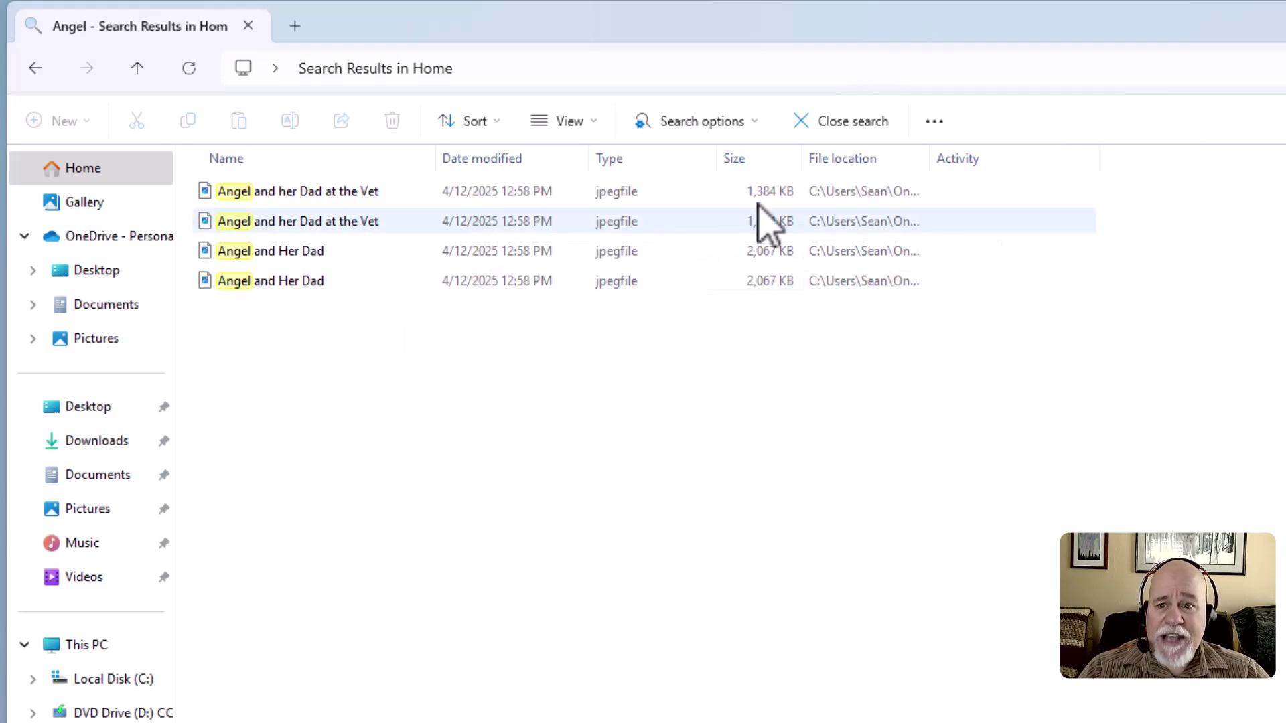
pyautogui.moveTo(932, 158); pyautogui.dragTo(1012, 162)
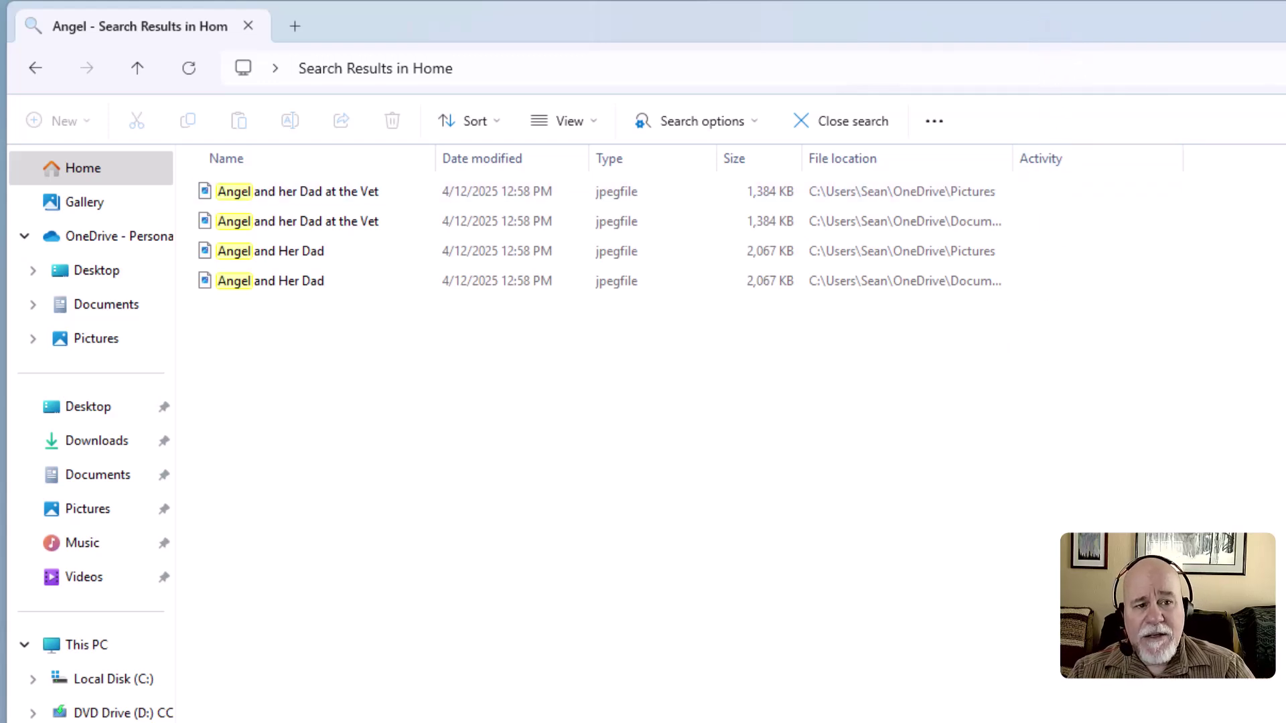
pyautogui.press('Escape')
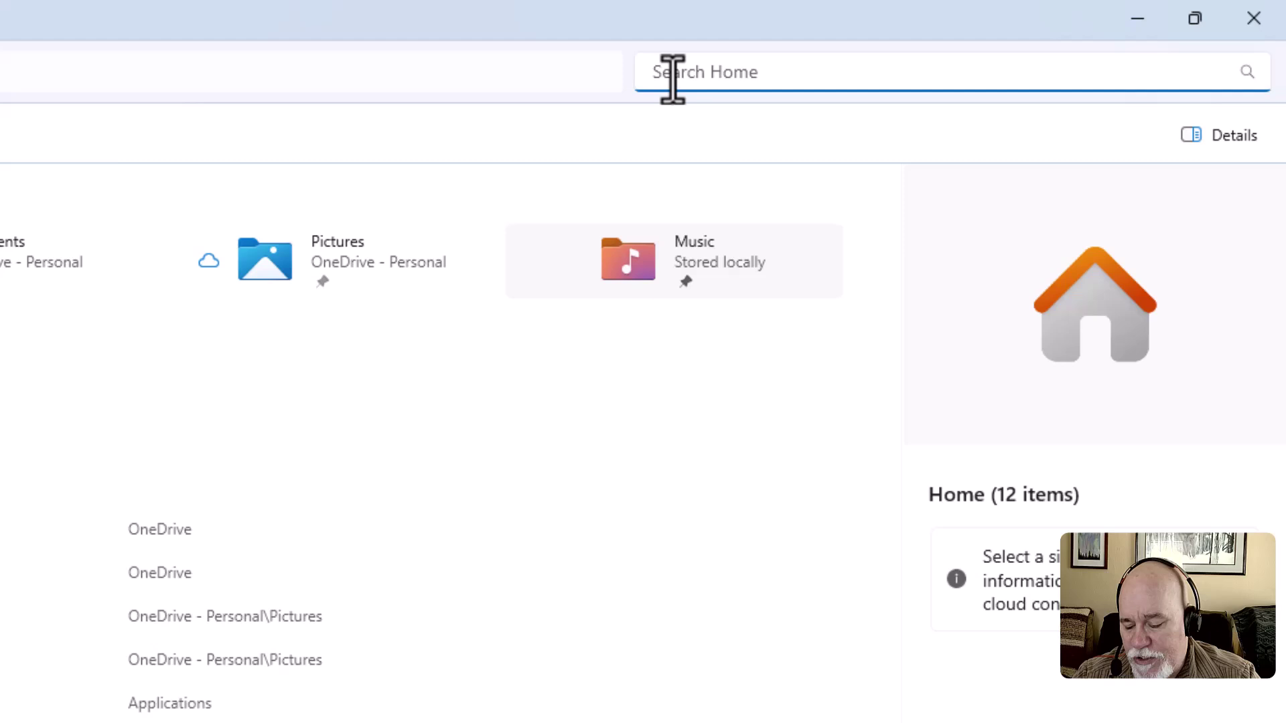
# Step: Enter the *.pdf wildcard search to list PDF files under Home
pyautogui.write('*')
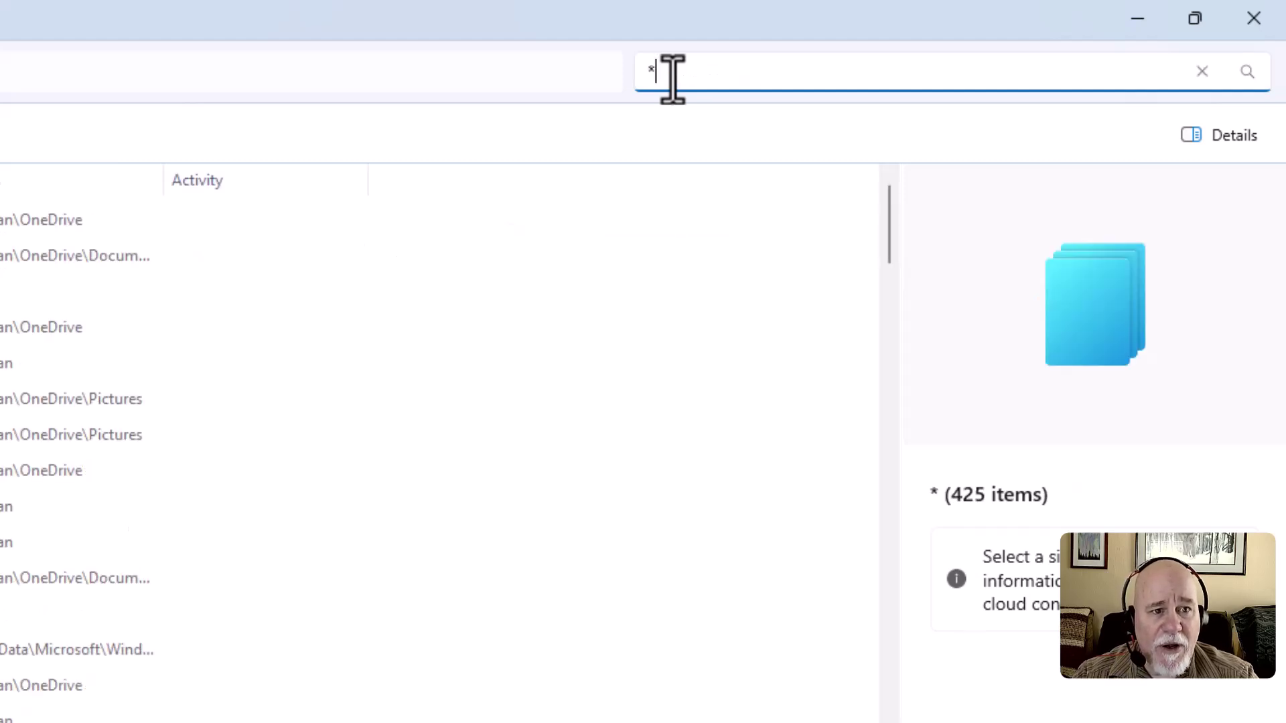
pyautogui.write('.')
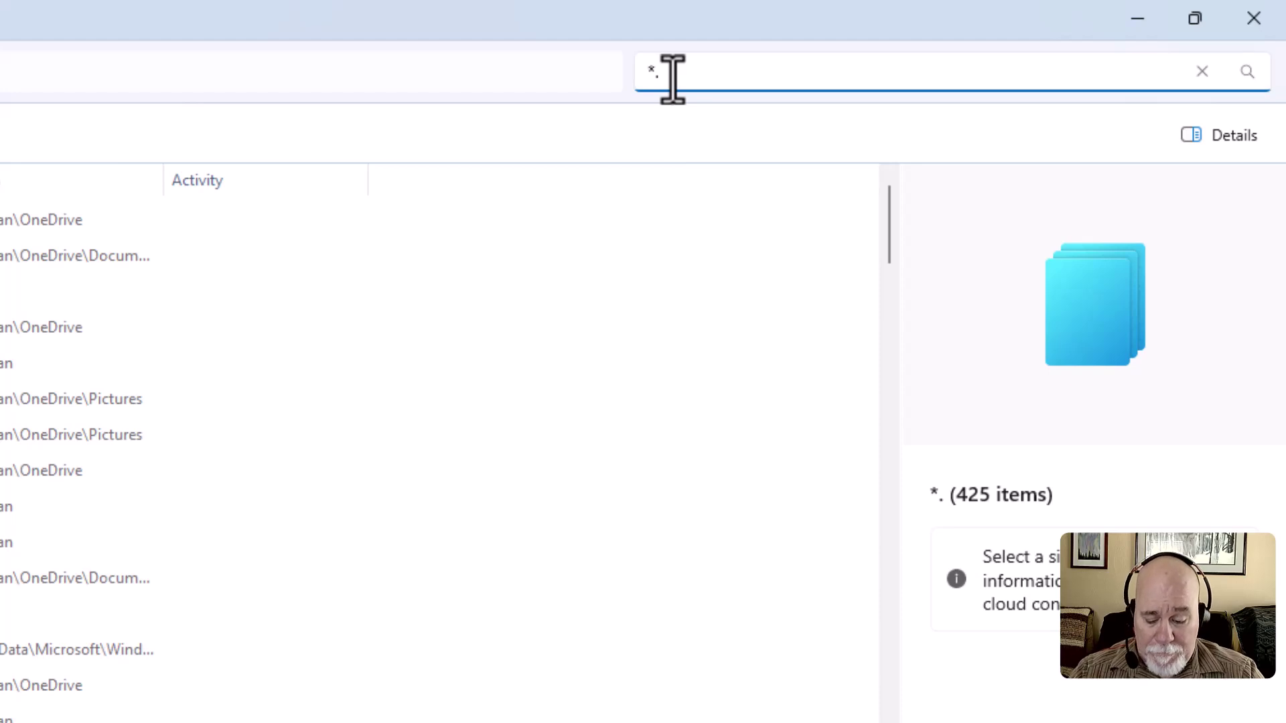
pyautogui.write('pdf')
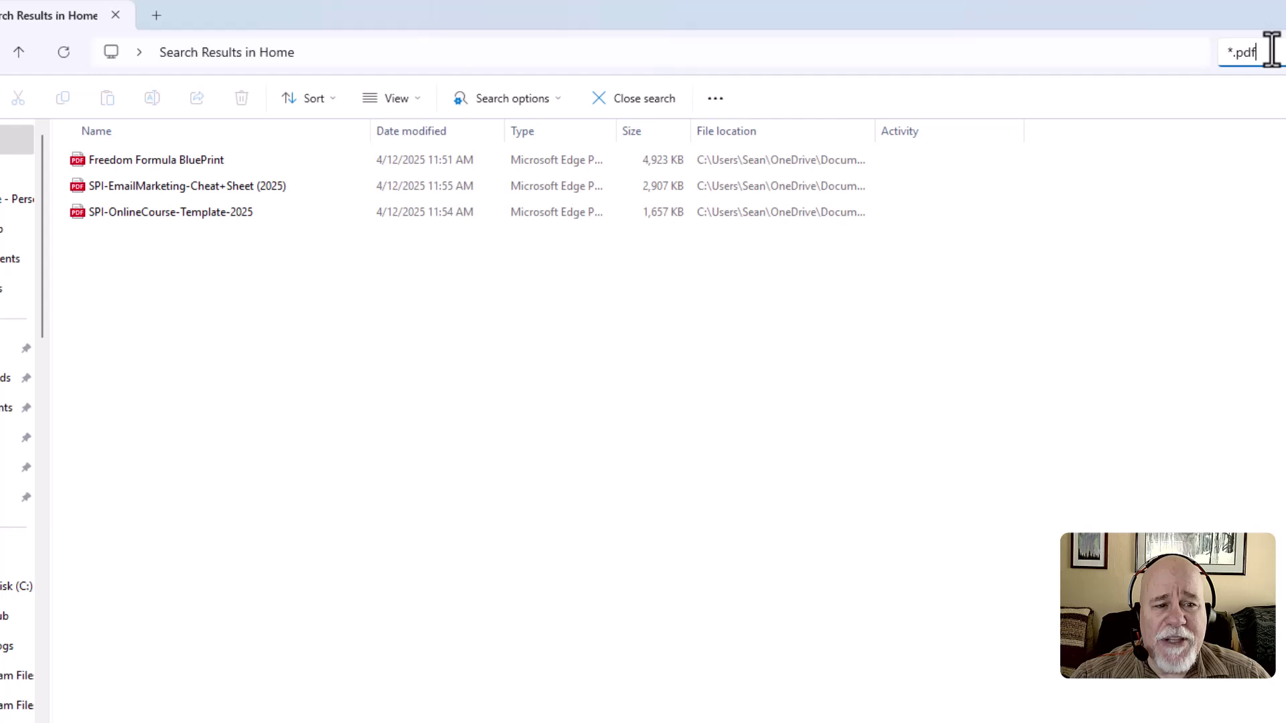
# Step: Change the search to *jpg, widen the File location column, and select Glacial Falls
pyautogui.press('BackSpace')
pyautogui.press('BackSpace')
pyautogui.press('BackSpace')
pyautogui.press('BackSpace')
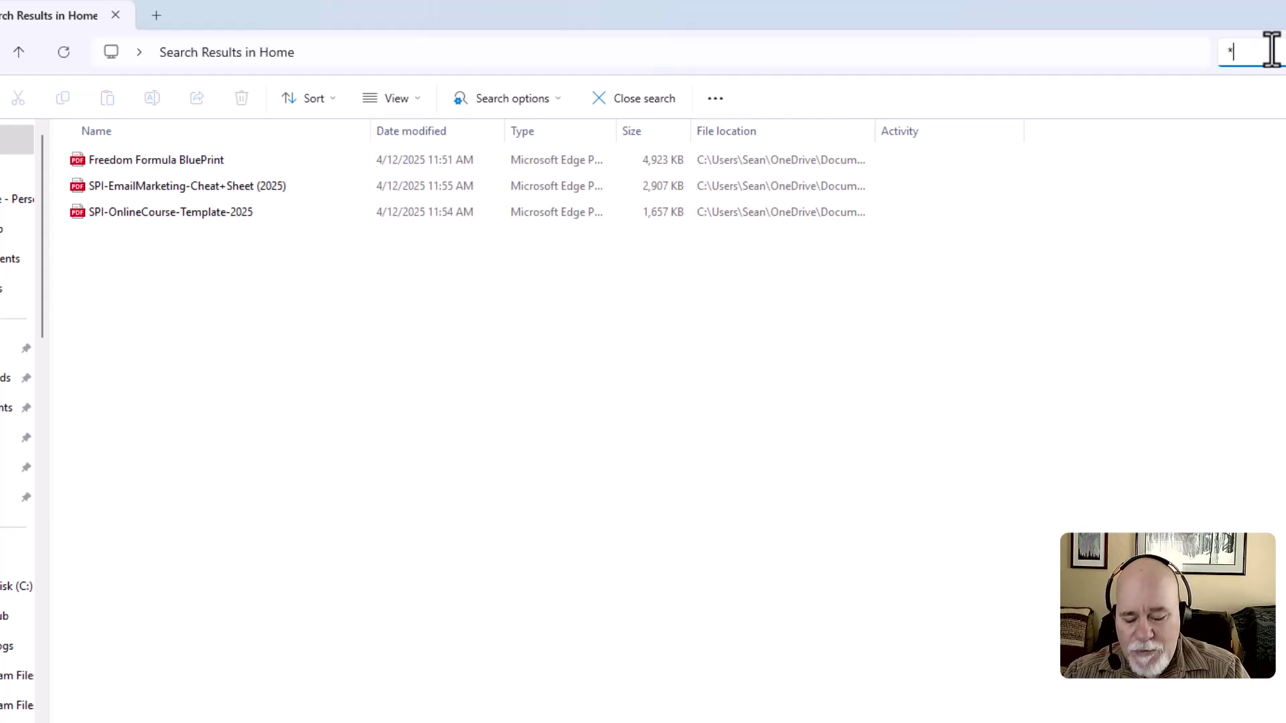
pyautogui.write('jpg')
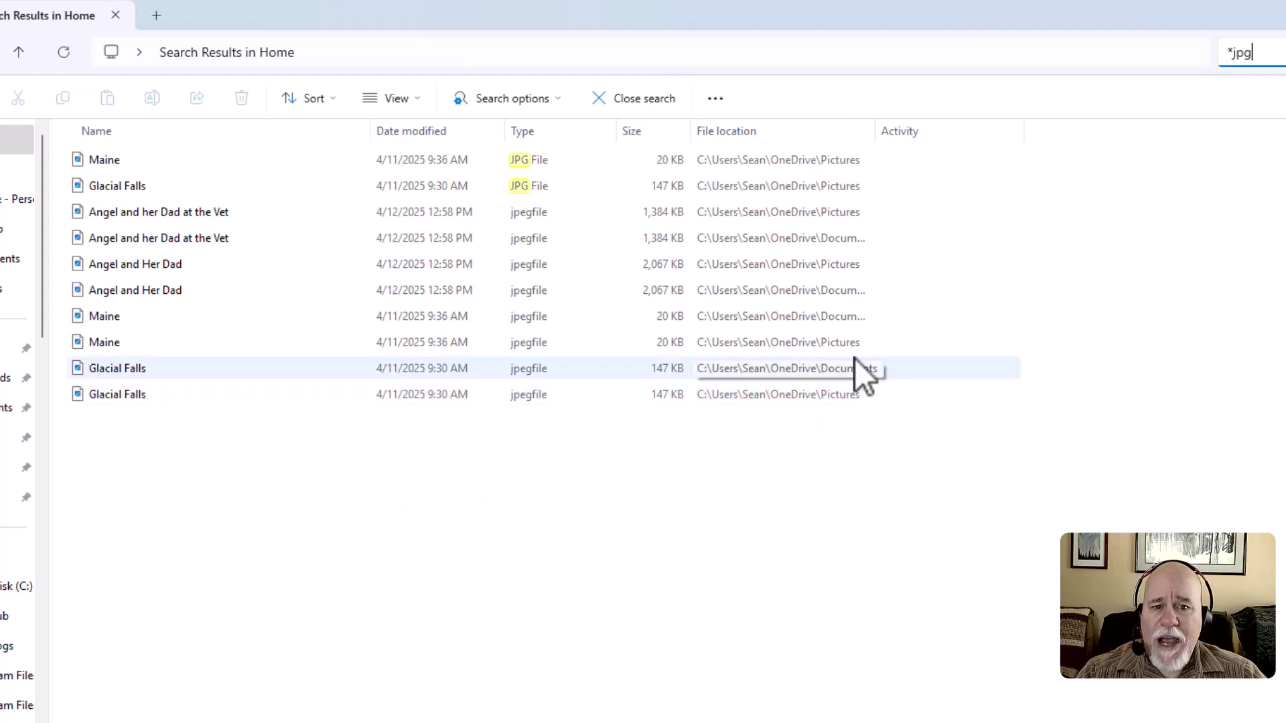
pyautogui.moveTo(876, 136); pyautogui.dragTo(985, 137)
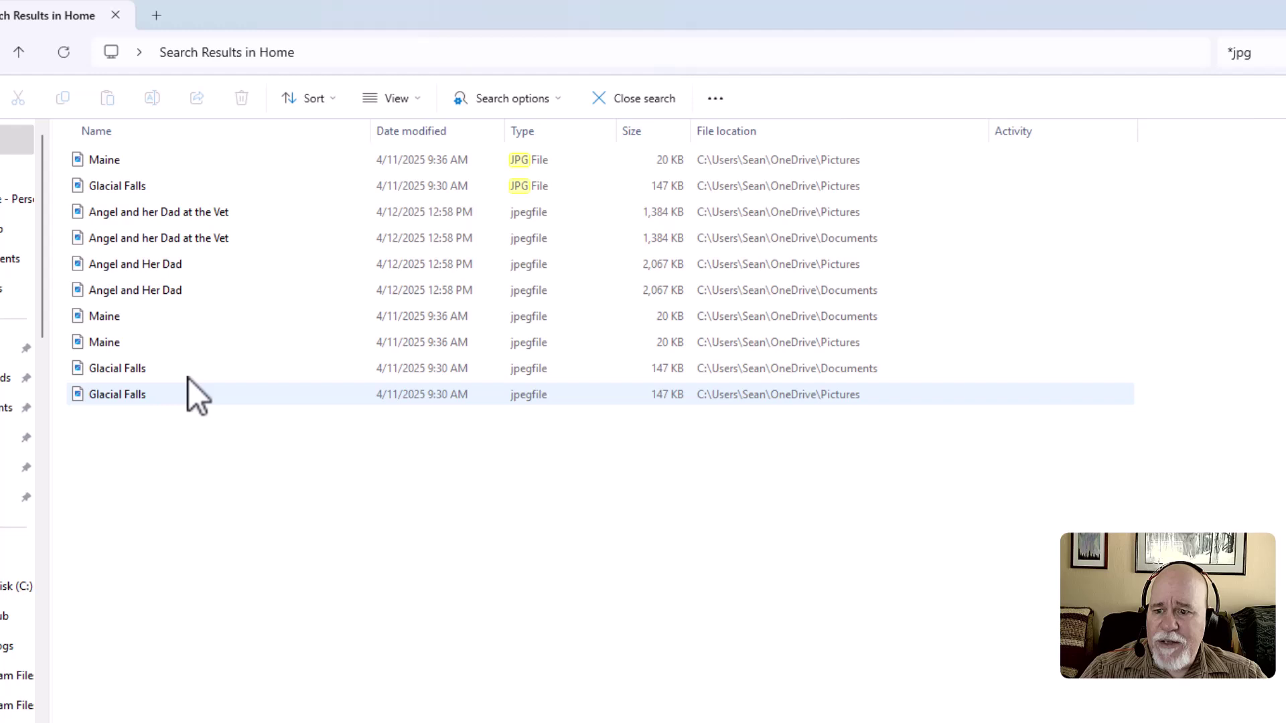
pyautogui.click(134, 186)
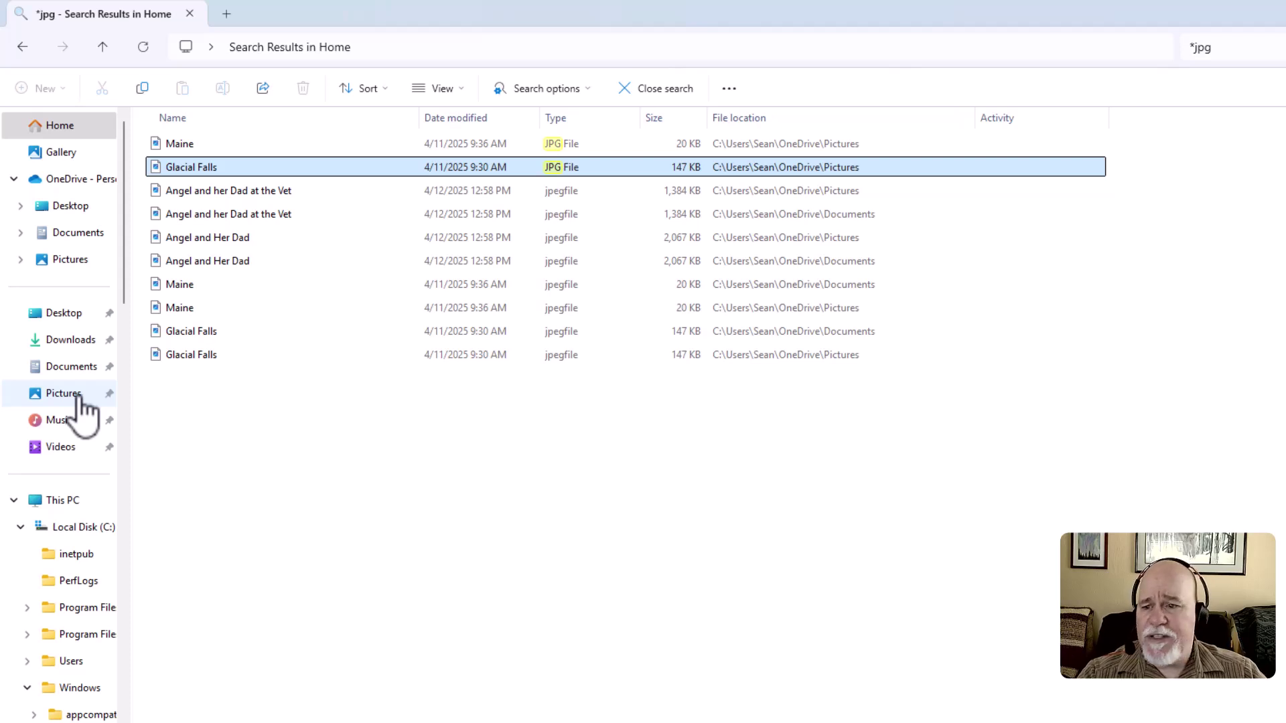
# Step: Open OneDrive Pictures and cut the Angel and Her Dad photo
pyautogui.click(79, 401)
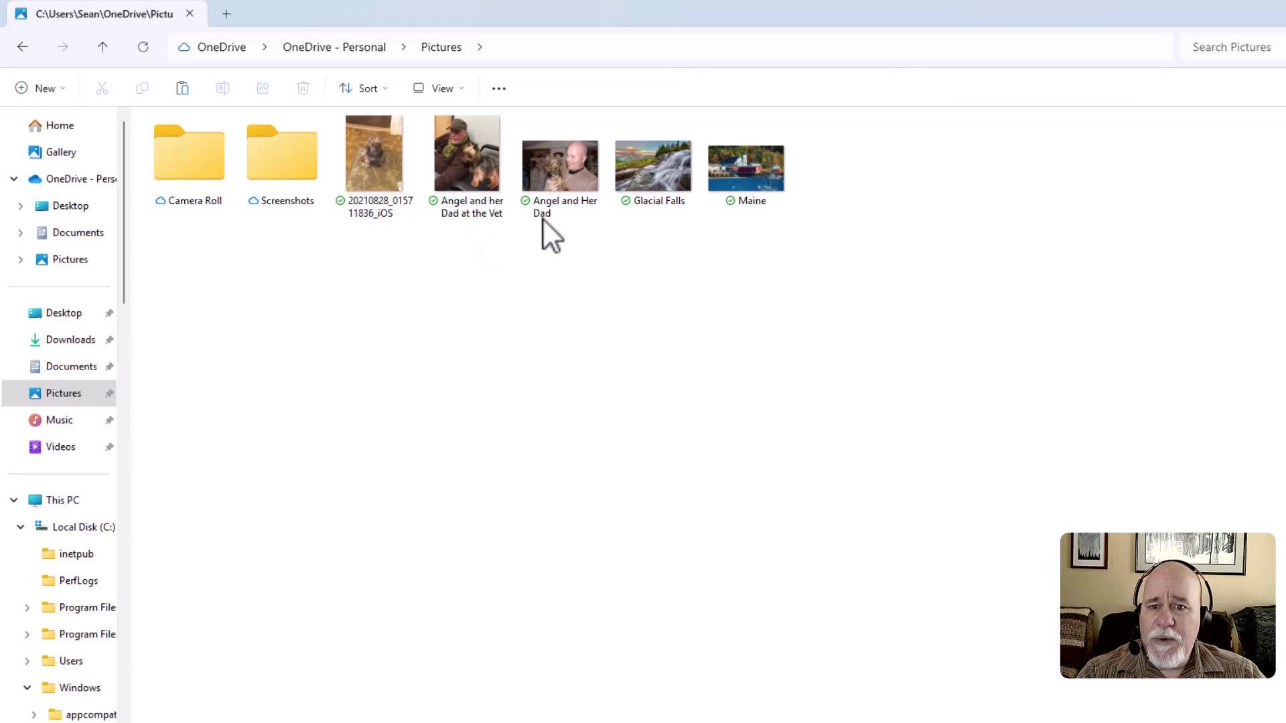
pyautogui.click(551, 188)
pyautogui.rightClick(551, 187)
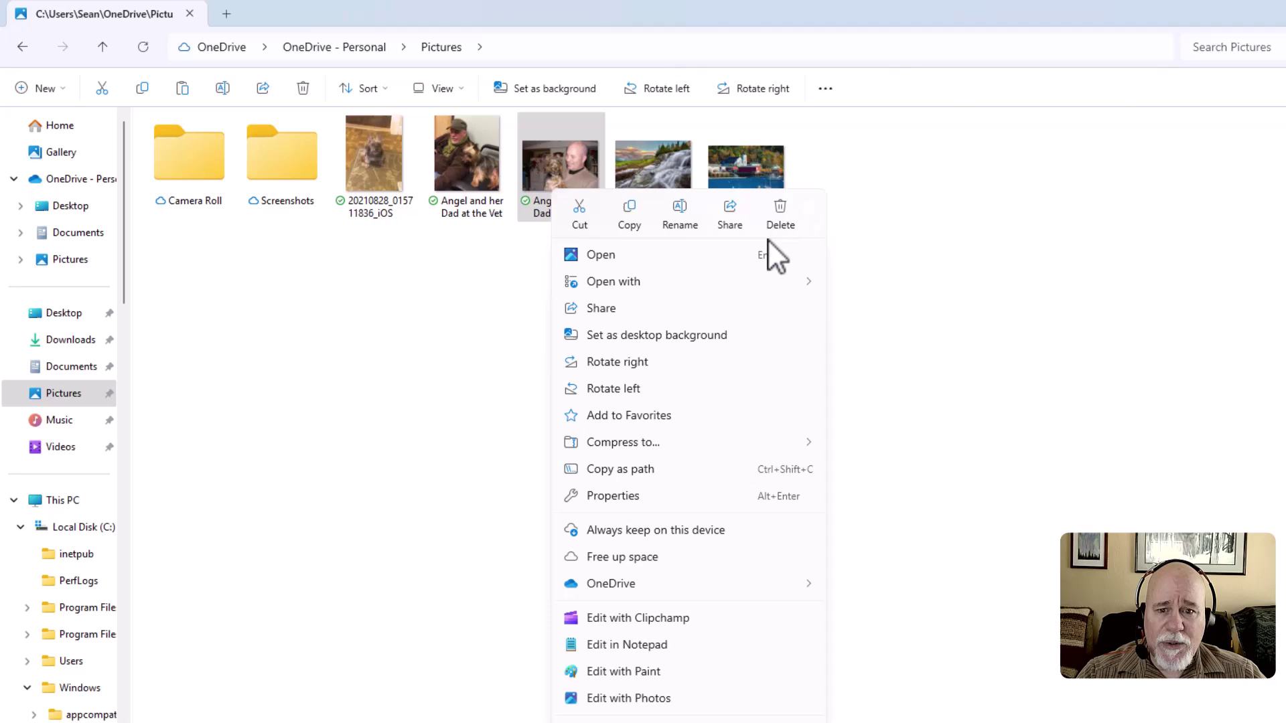
pyautogui.click(580, 215)
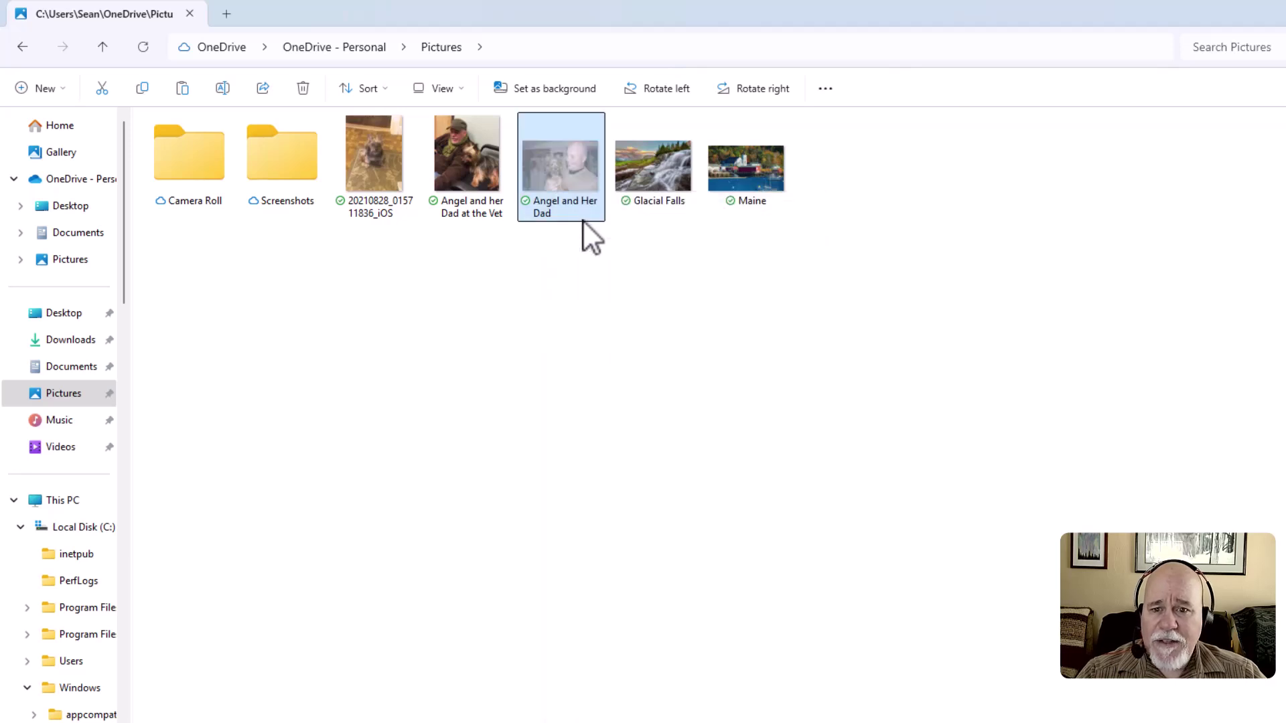
# Step: Scroll the navigation pane to bring inetpub under Local Disk (C:) into view
pyautogui.scroll(-5, 119, 597)
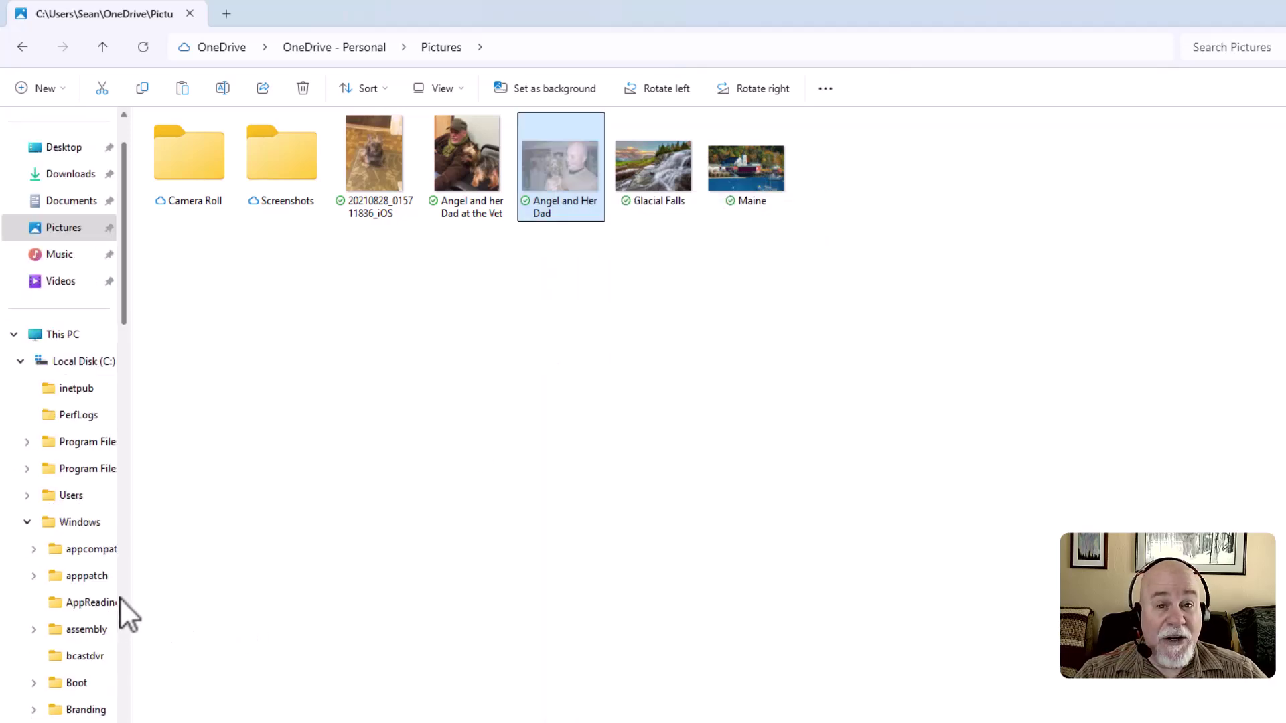
pyautogui.scroll(-1, 122, 594)
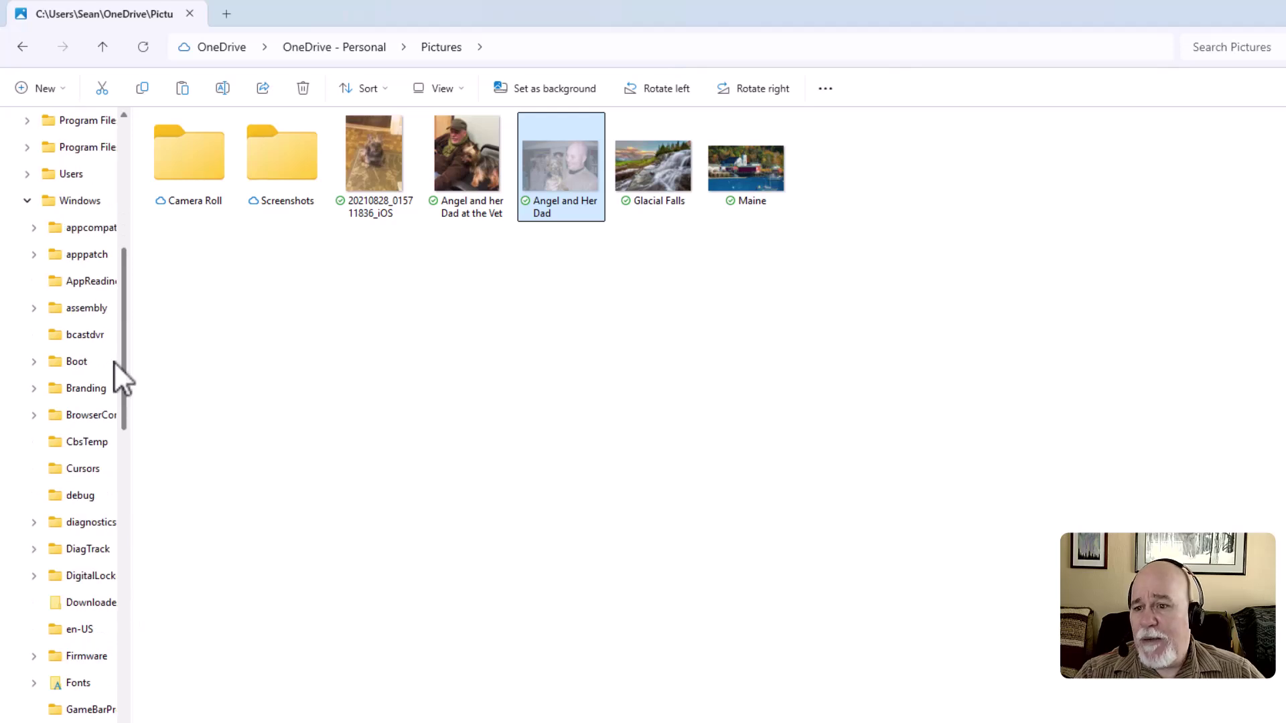
pyautogui.scroll(-18, 118, 362)
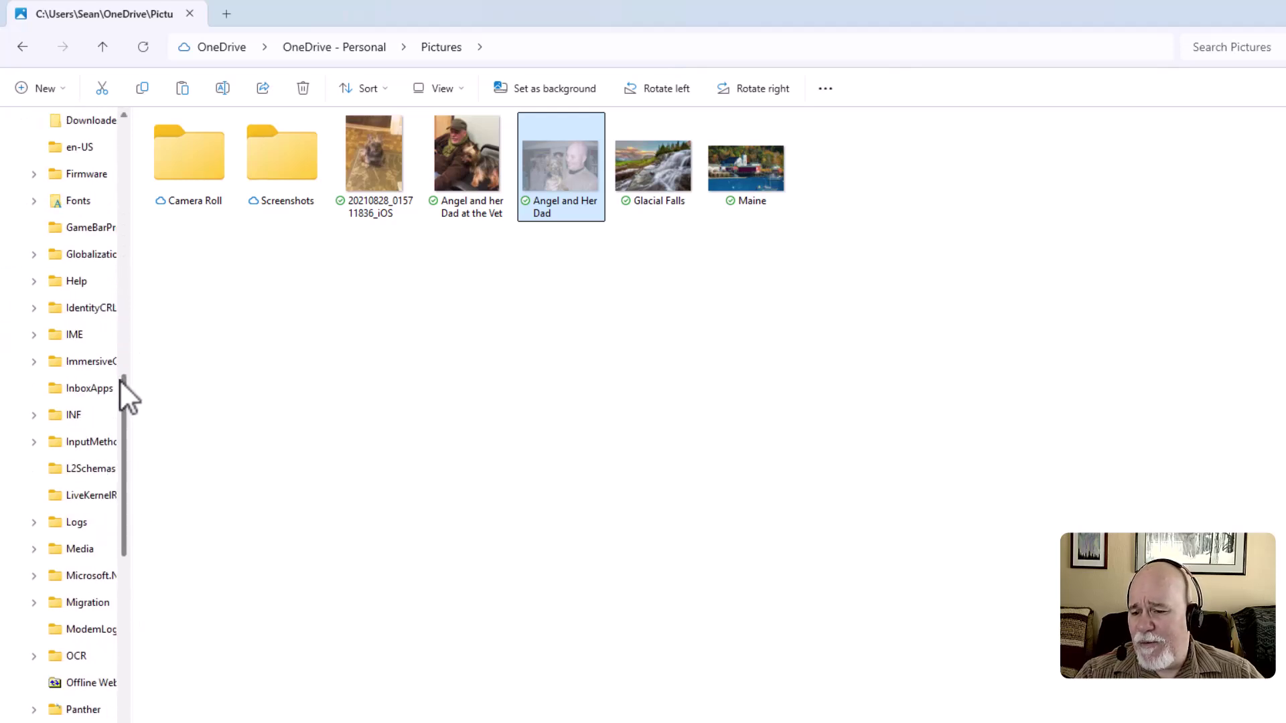
pyautogui.scroll(3, 127, 449)
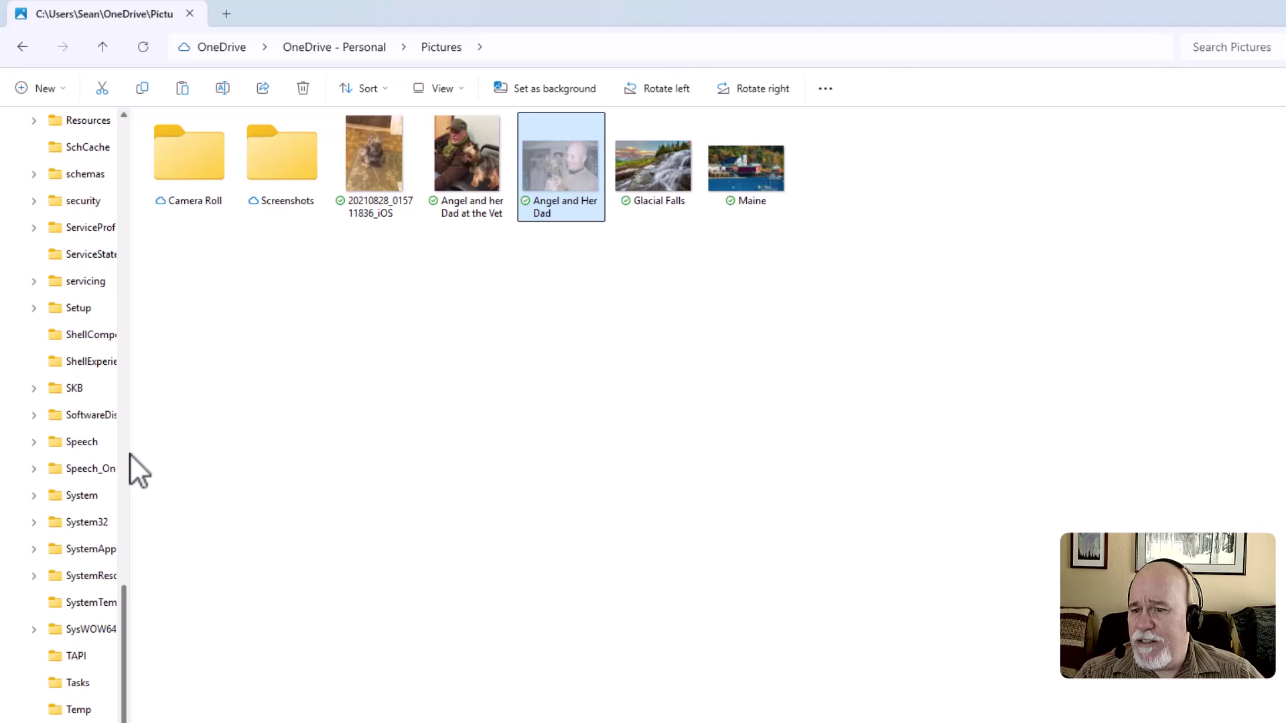
pyautogui.scroll(3, 131, 288)
pyautogui.scroll(20, 107, 268)
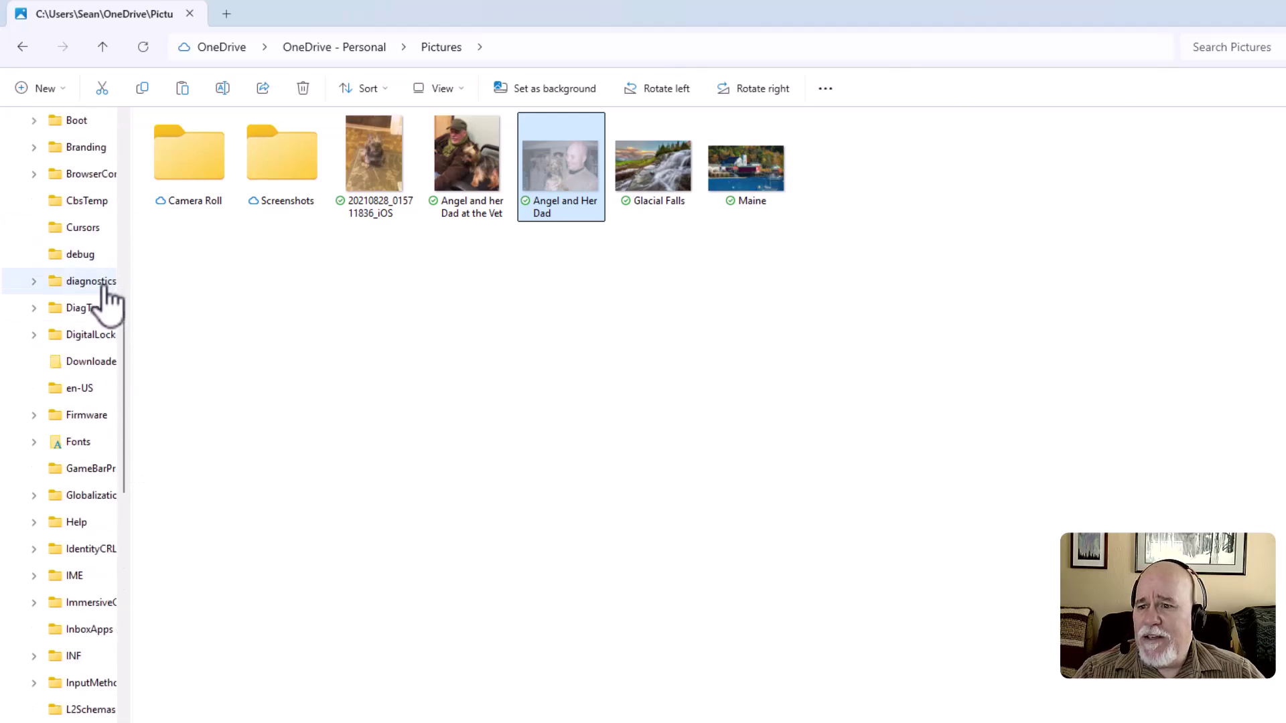
pyautogui.scroll(-1, 67, 449)
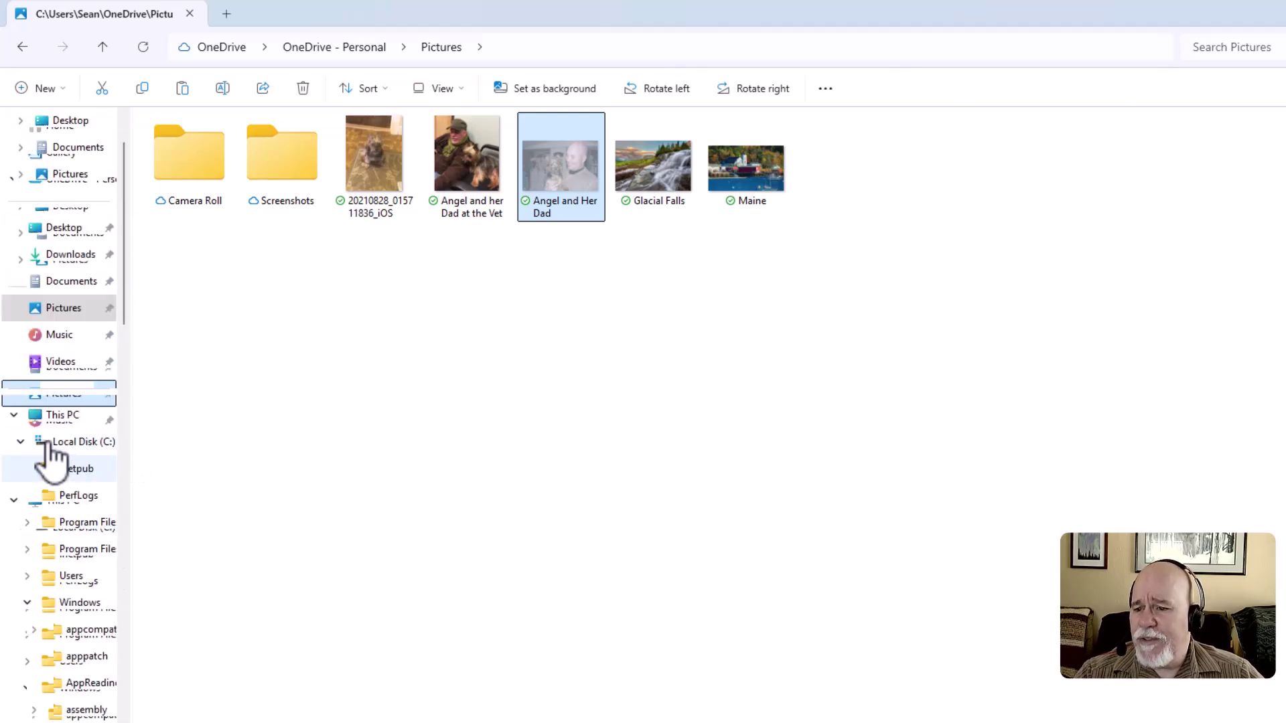
# Step: Paste the cut Angel and Her Dad photo into C:\inetpub, granting administrator permission
pyautogui.click(74, 470)
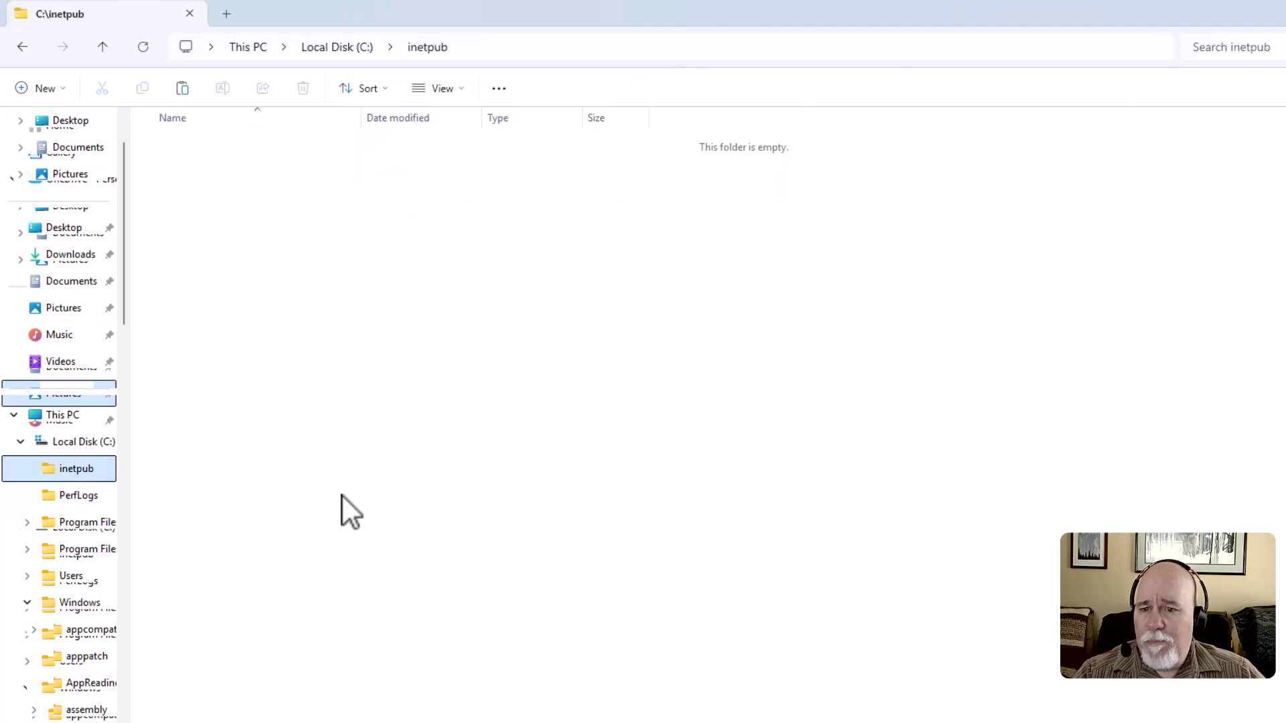
pyautogui.rightClick(464, 442)
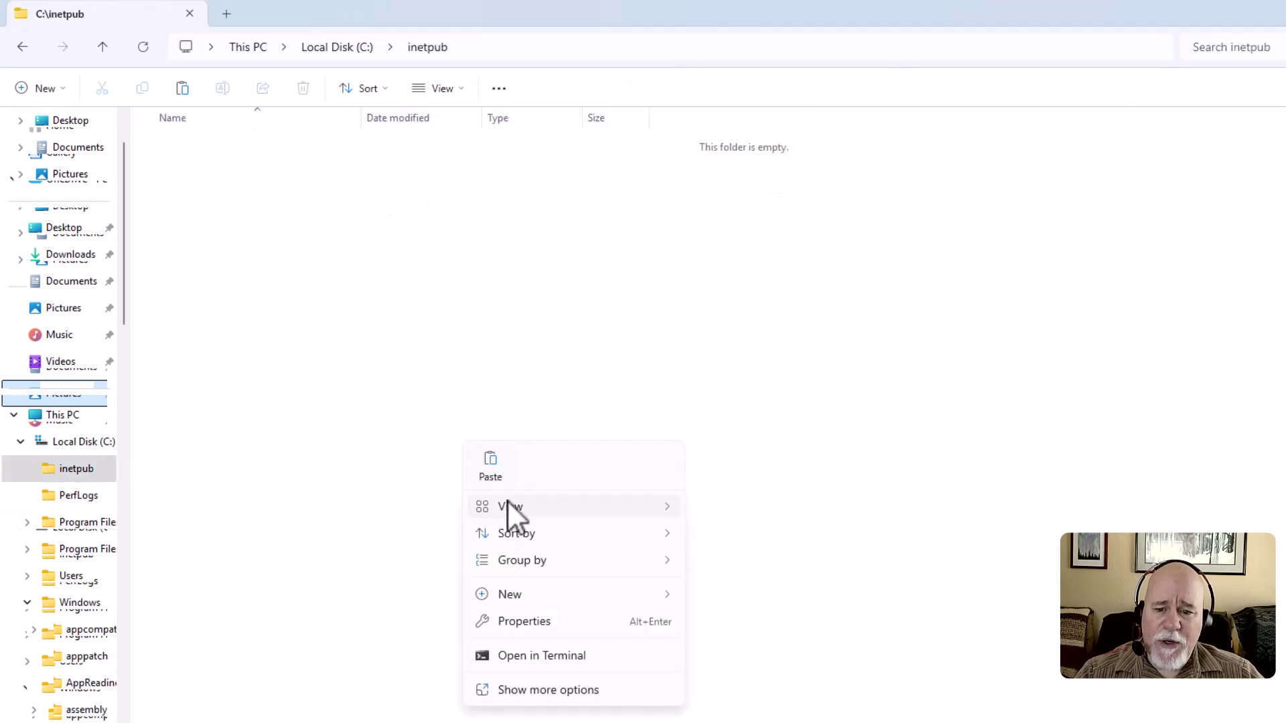
pyautogui.moveTo(508, 507)
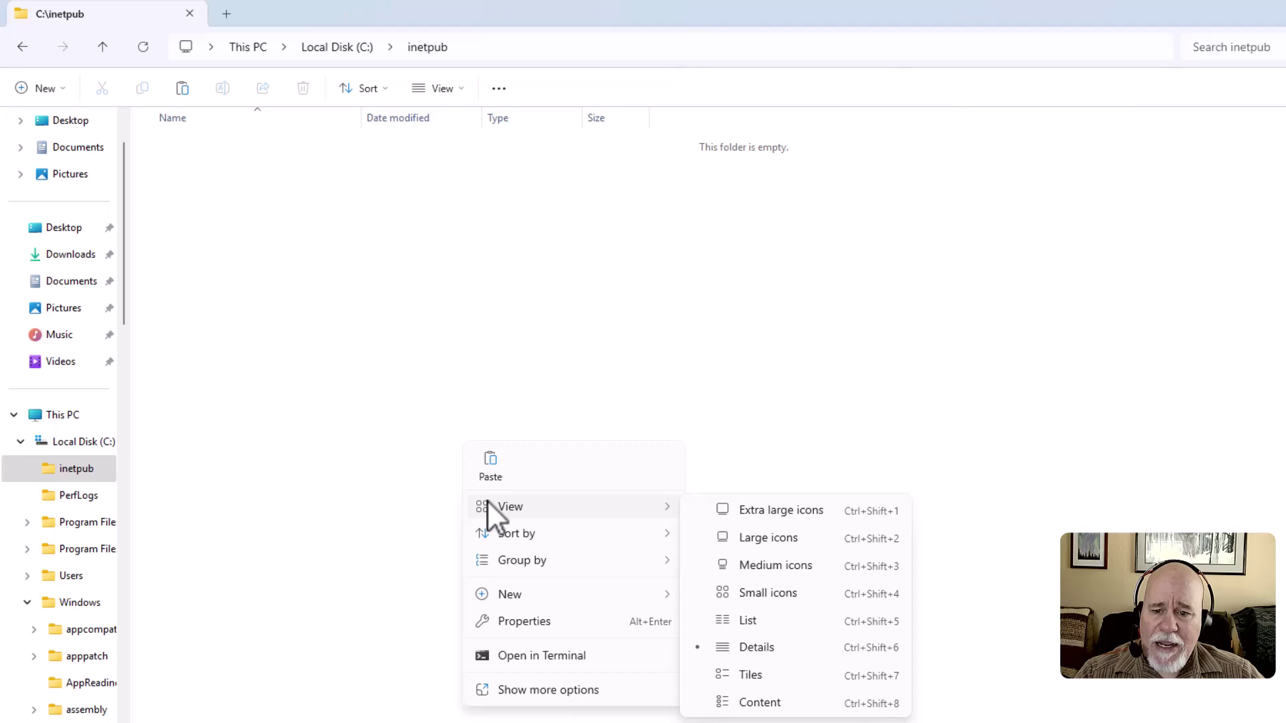
pyautogui.click(489, 462)
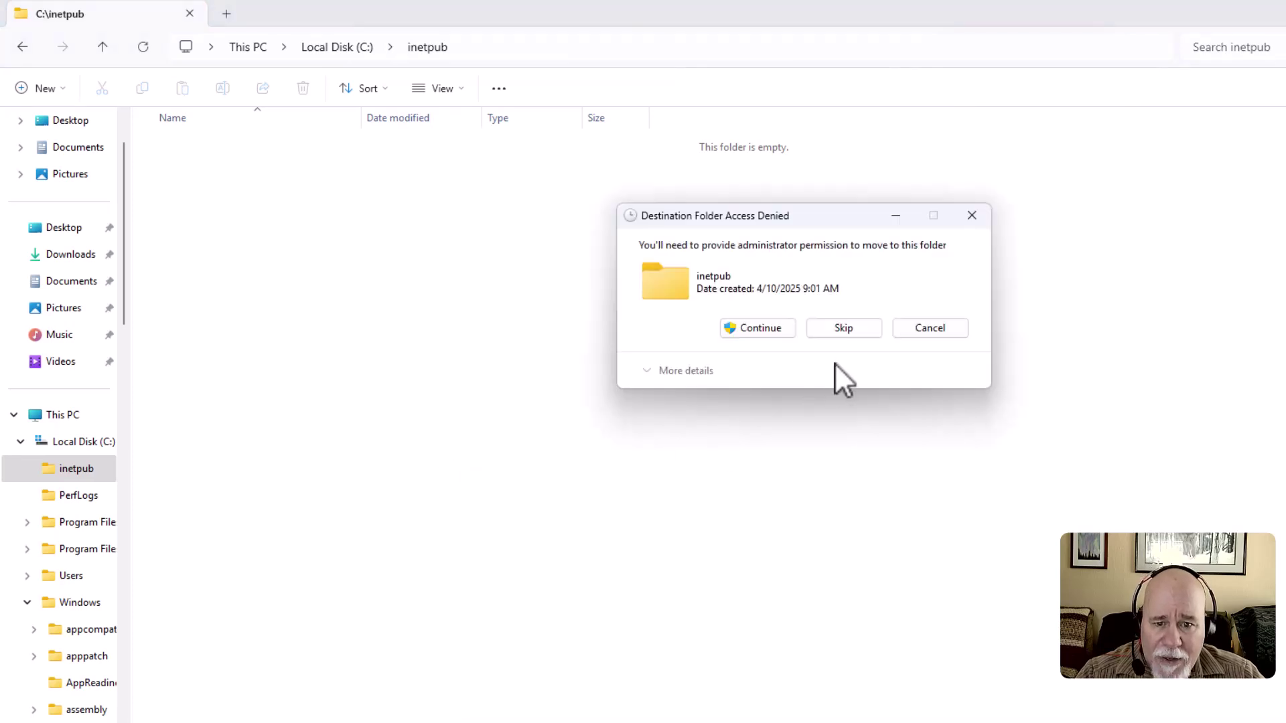
pyautogui.click(762, 328)
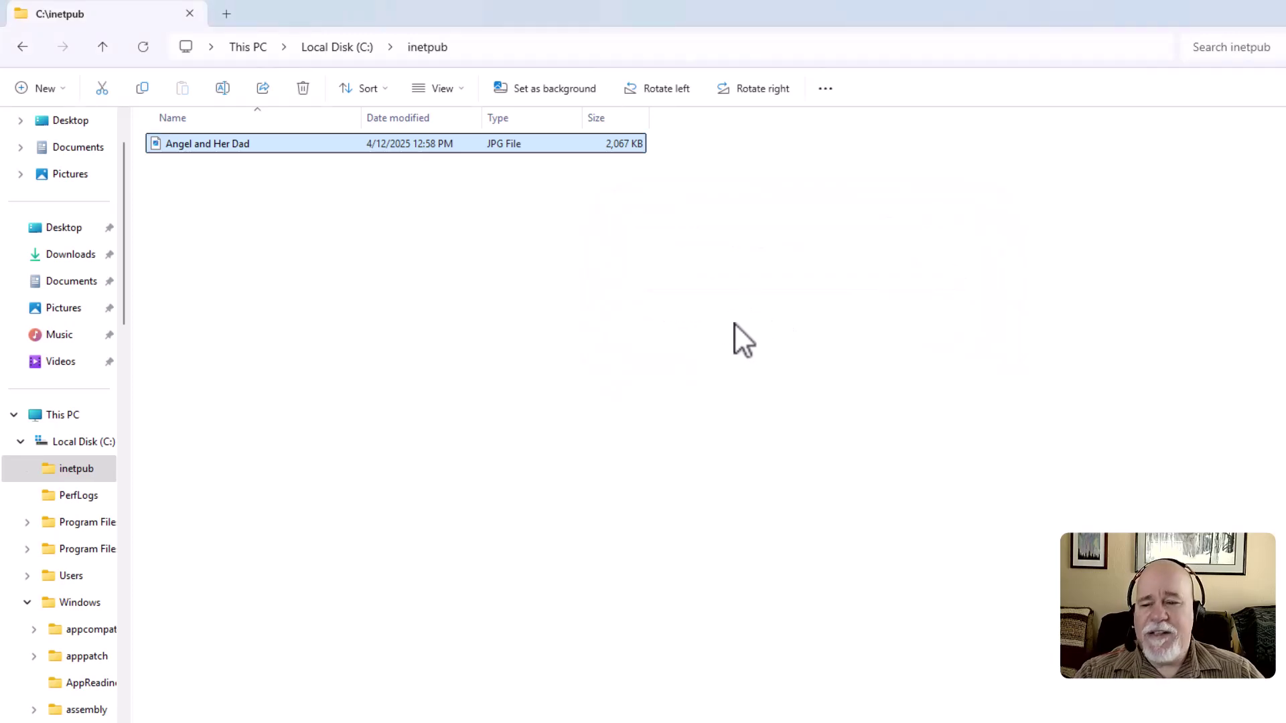
pyautogui.click(811, 311)
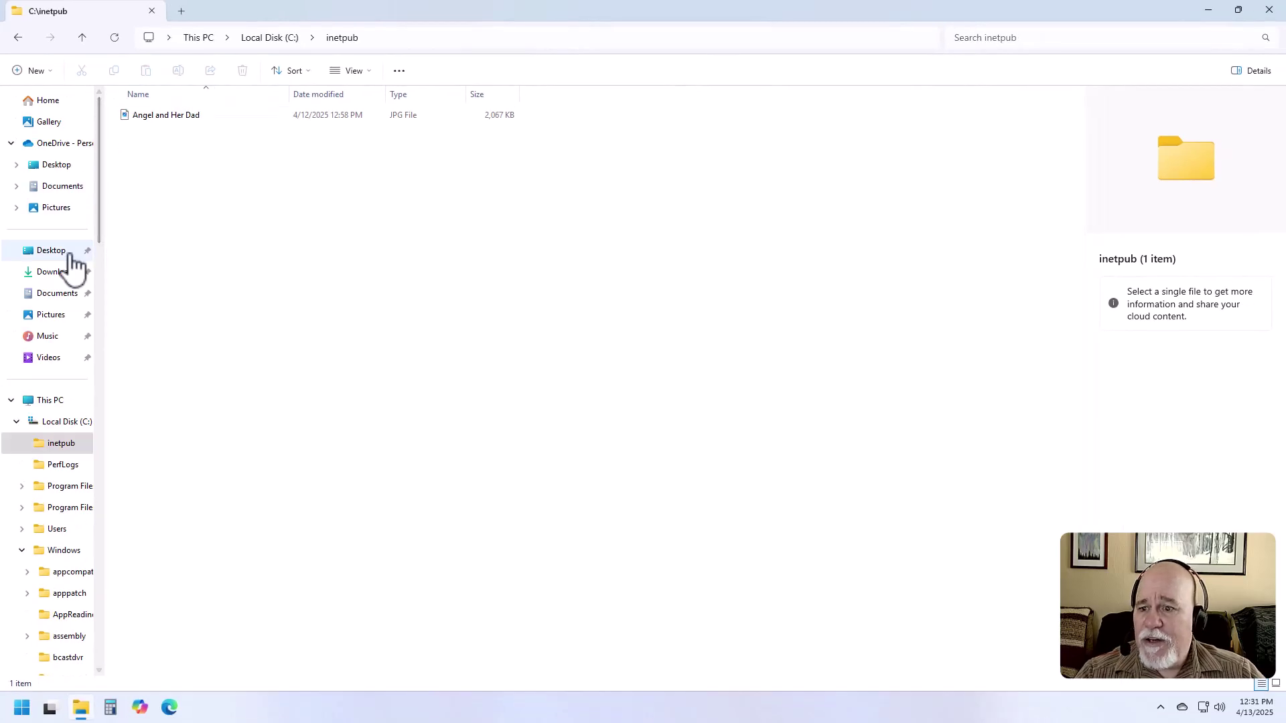
# Step: Close the inetpub window and reopen File Explorer at Home
pyautogui.click(1265, 15)
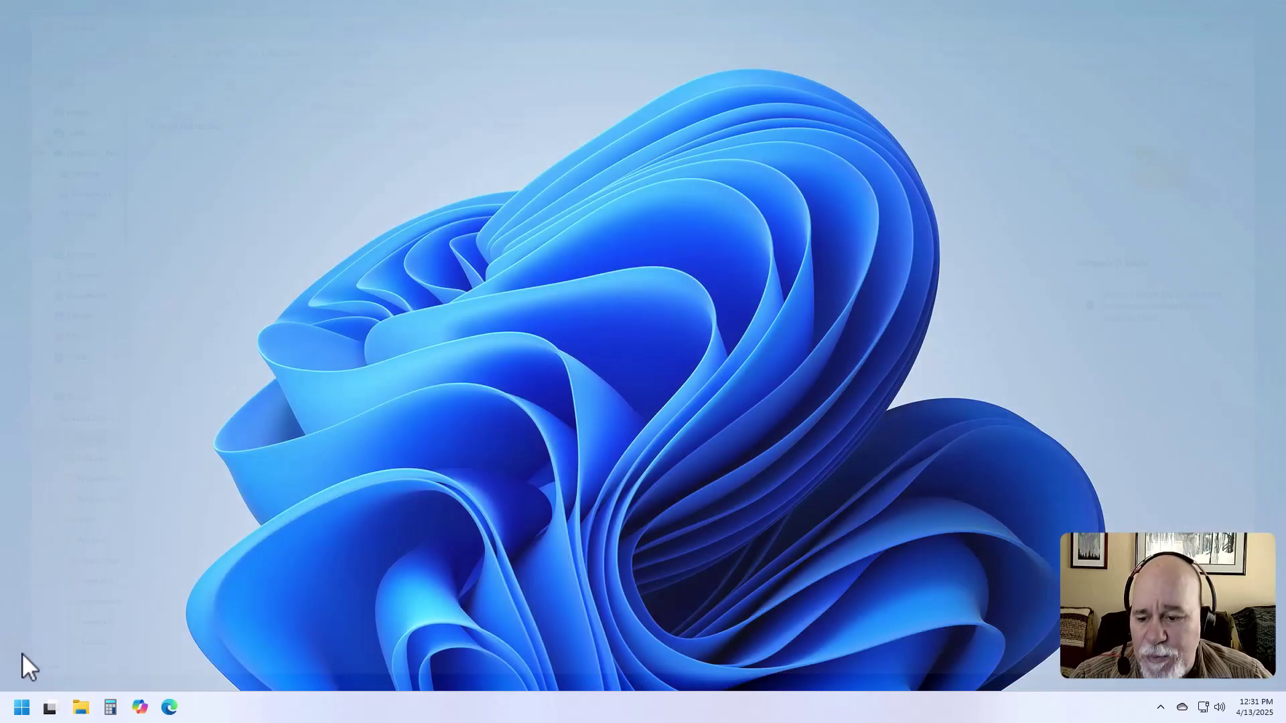
pyautogui.click(81, 707)
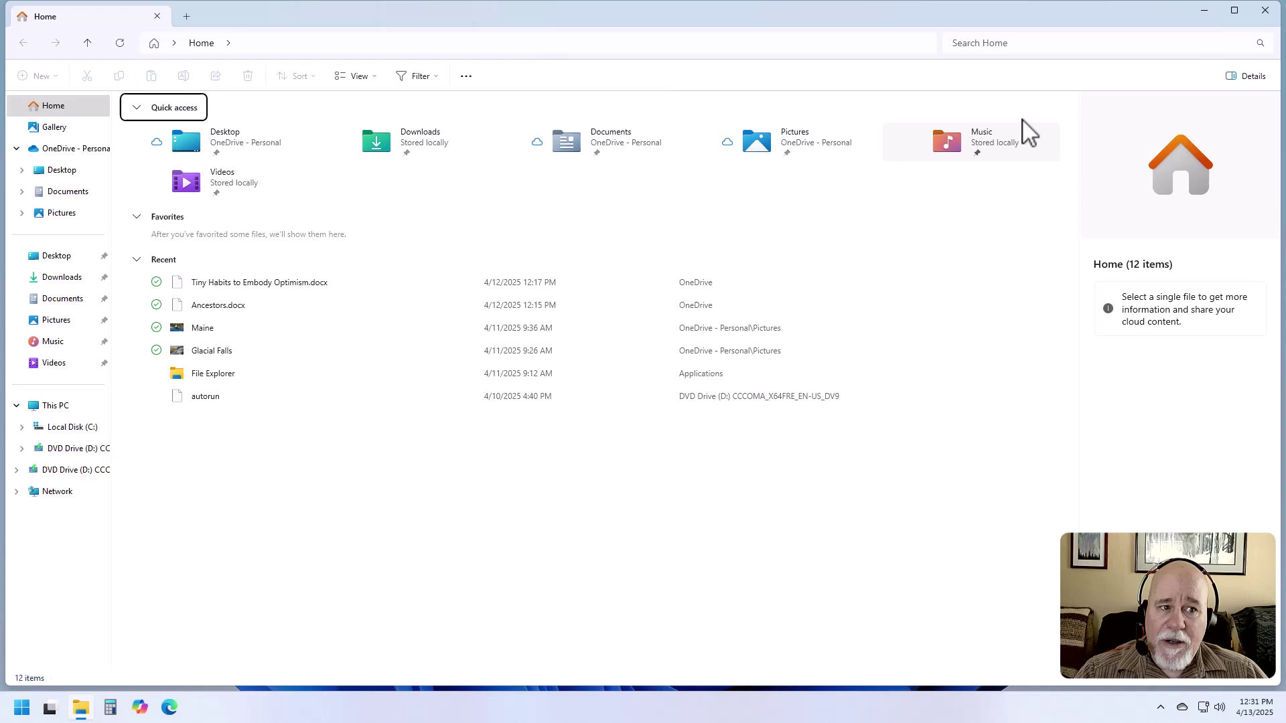
pyautogui.click(1028, 45)
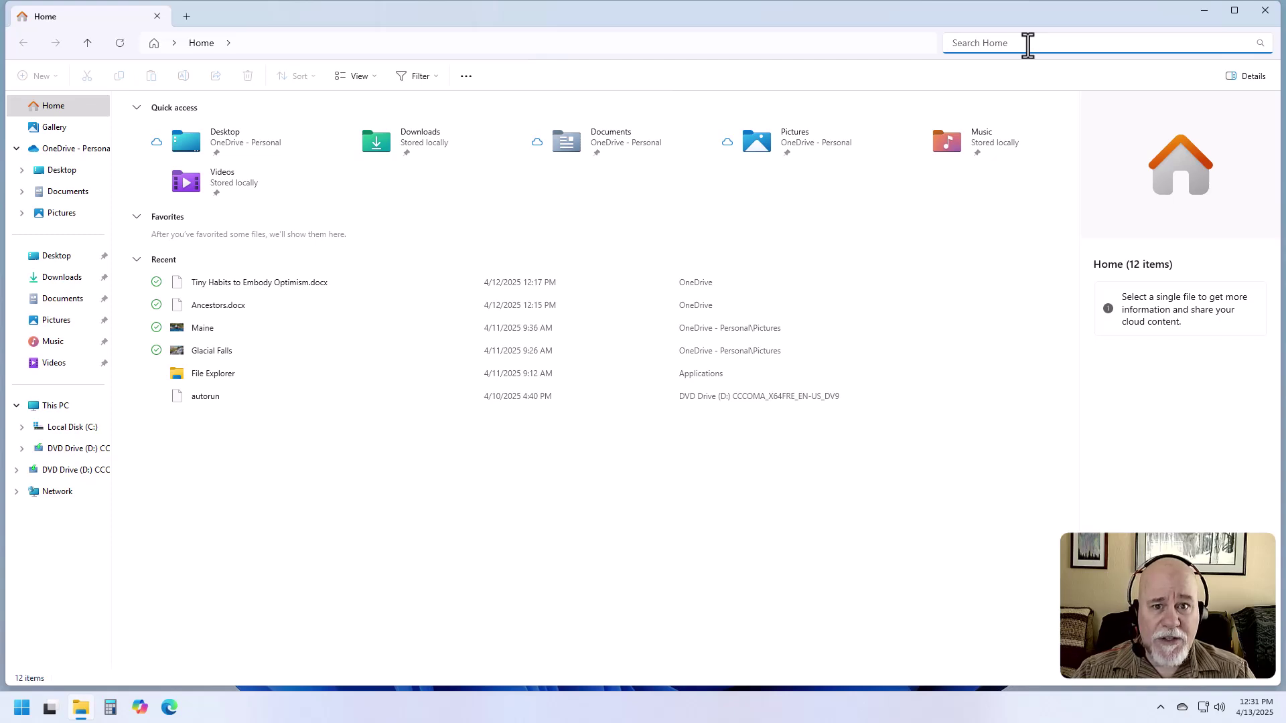
pyautogui.write('angel')
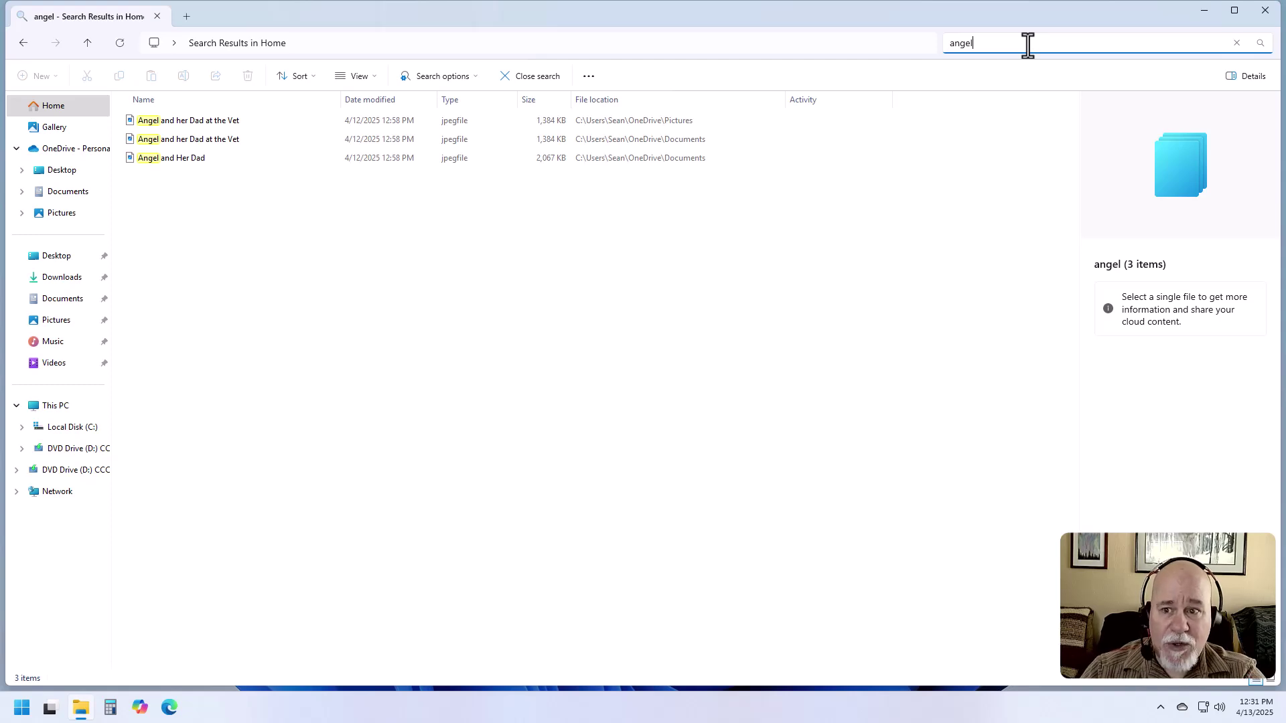
pyautogui.press('BackSpace')
pyautogui.press('BackSpace')
pyautogui.press('BackSpace')
pyautogui.press('BackSpace')
pyautogui.press('BackSpace')
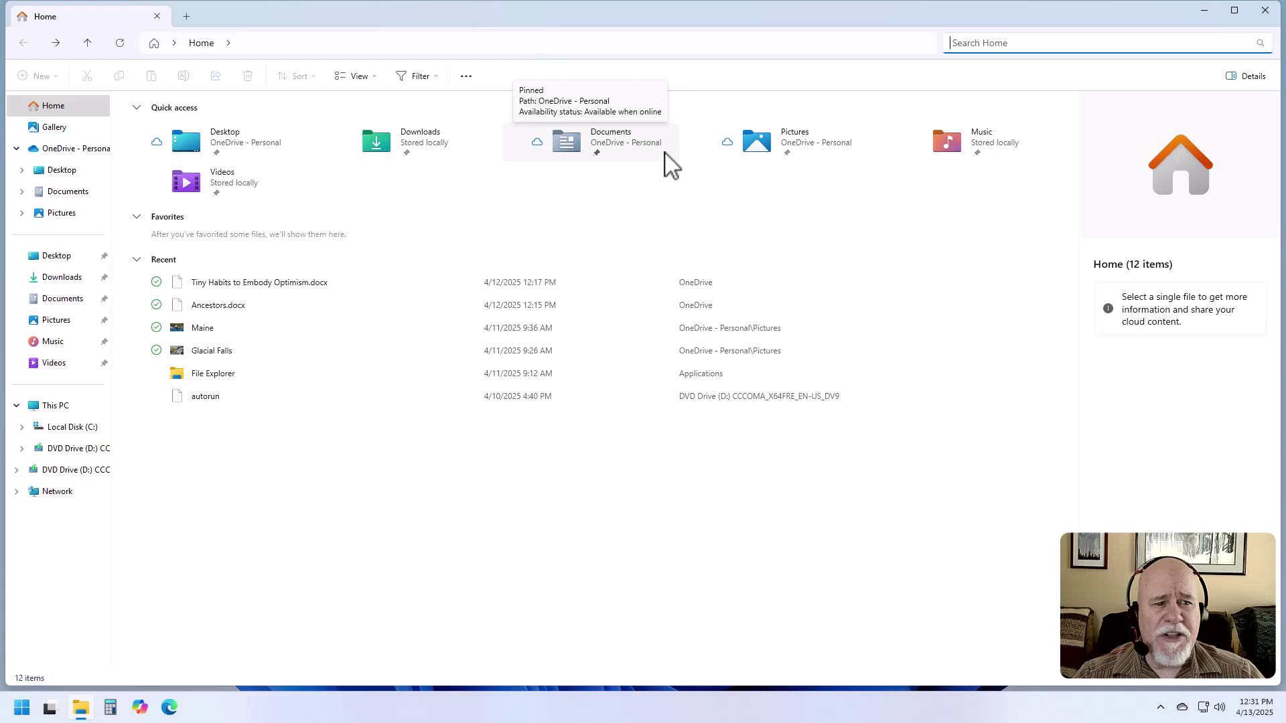
# Step: Visit Local Disk (C:), then This PC listing Local Disk (C:) and DVD Drive (D:)
pyautogui.click(64, 429)
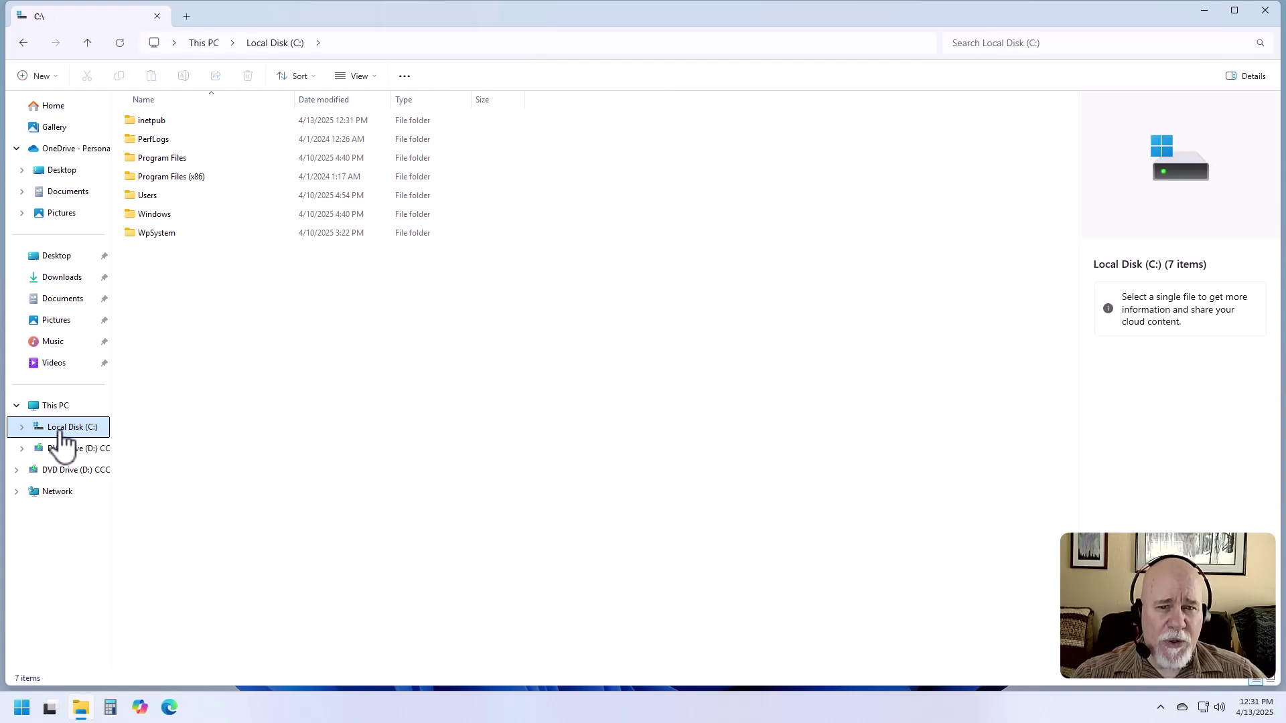
pyautogui.click(59, 412)
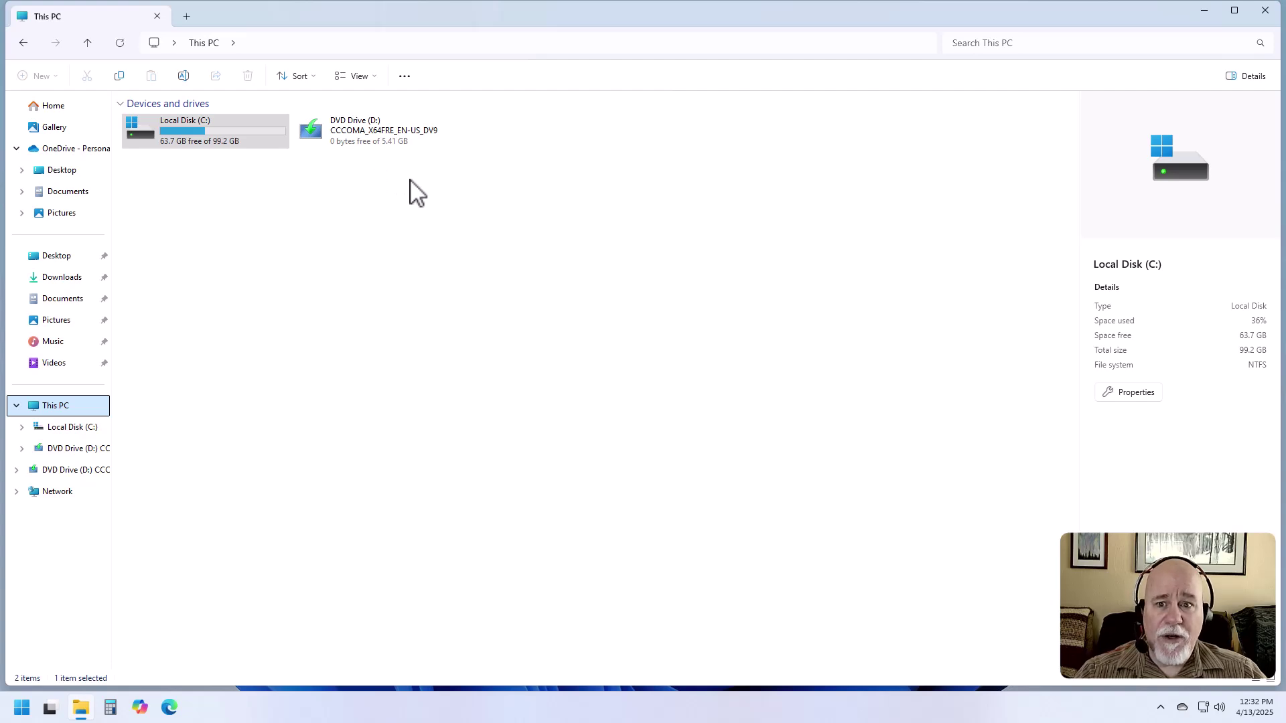
pyautogui.click(1003, 48)
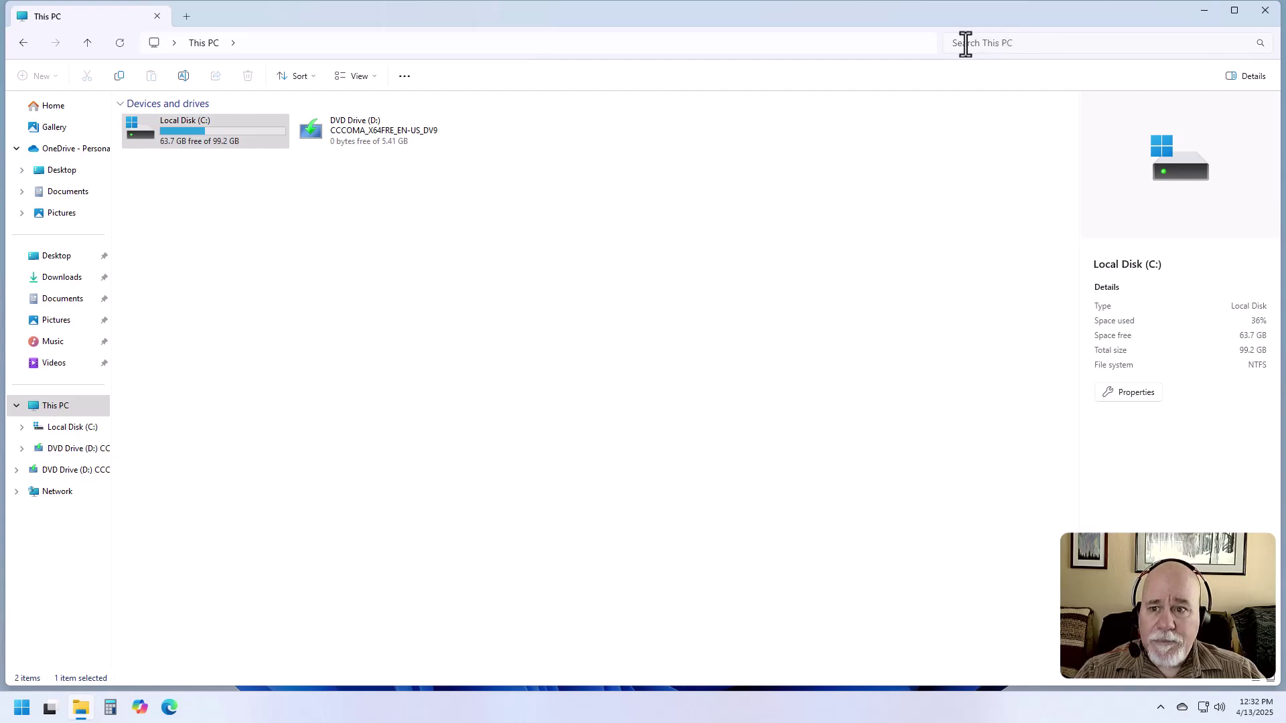
pyautogui.click(841, 207)
pyautogui.click(990, 43)
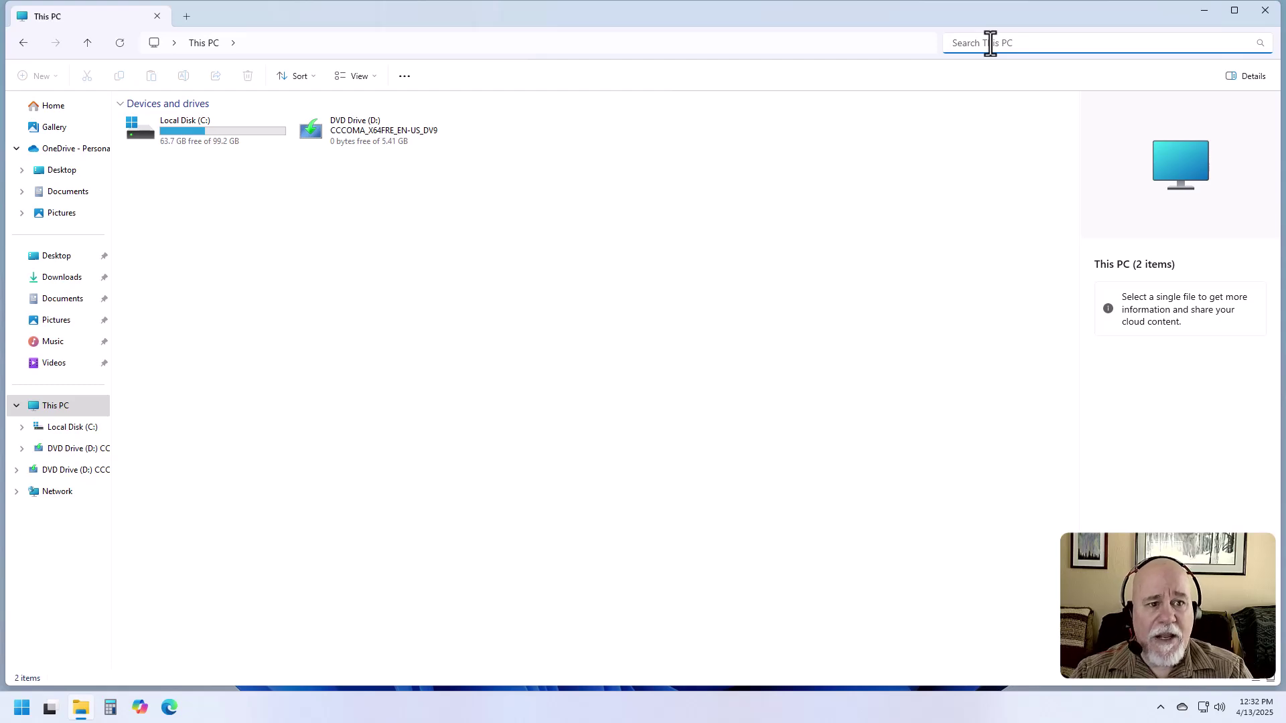
pyautogui.write('angel')
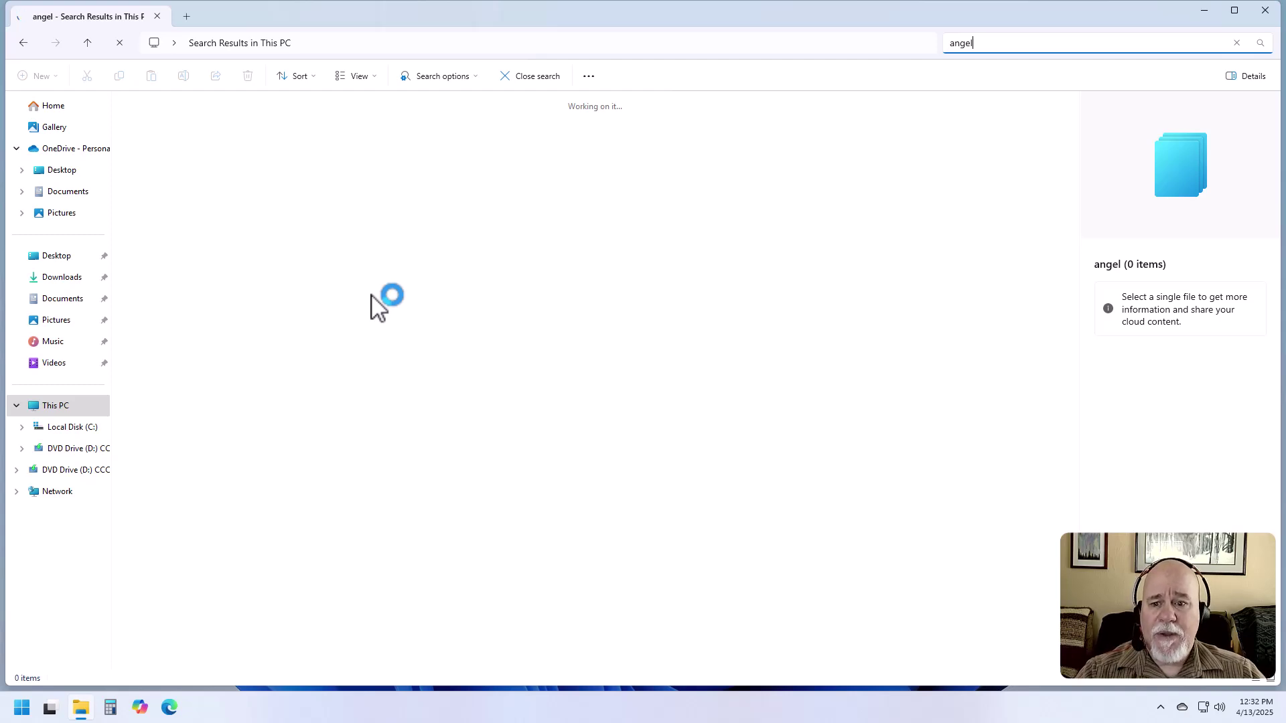
pyautogui.click(1237, 43)
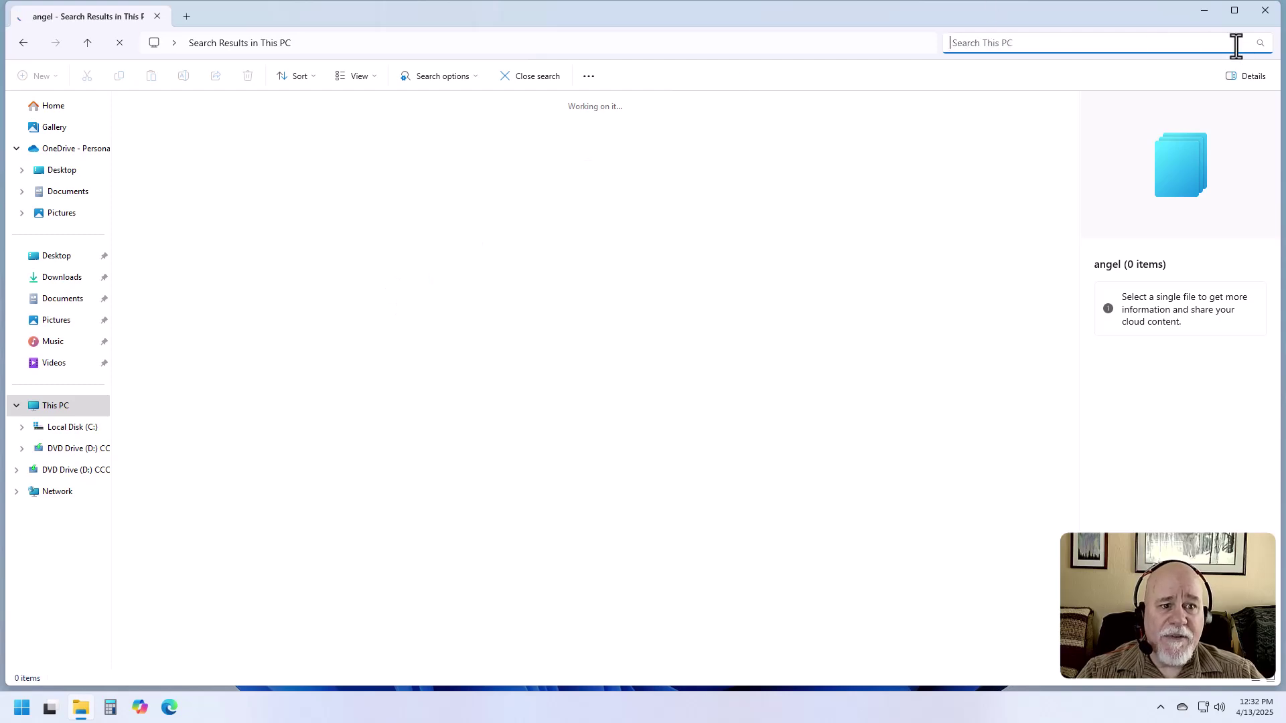
# Step: Search Local Disk (C:) for 'angel', returning seven Angel JPG photos
pyautogui.click(74, 427)
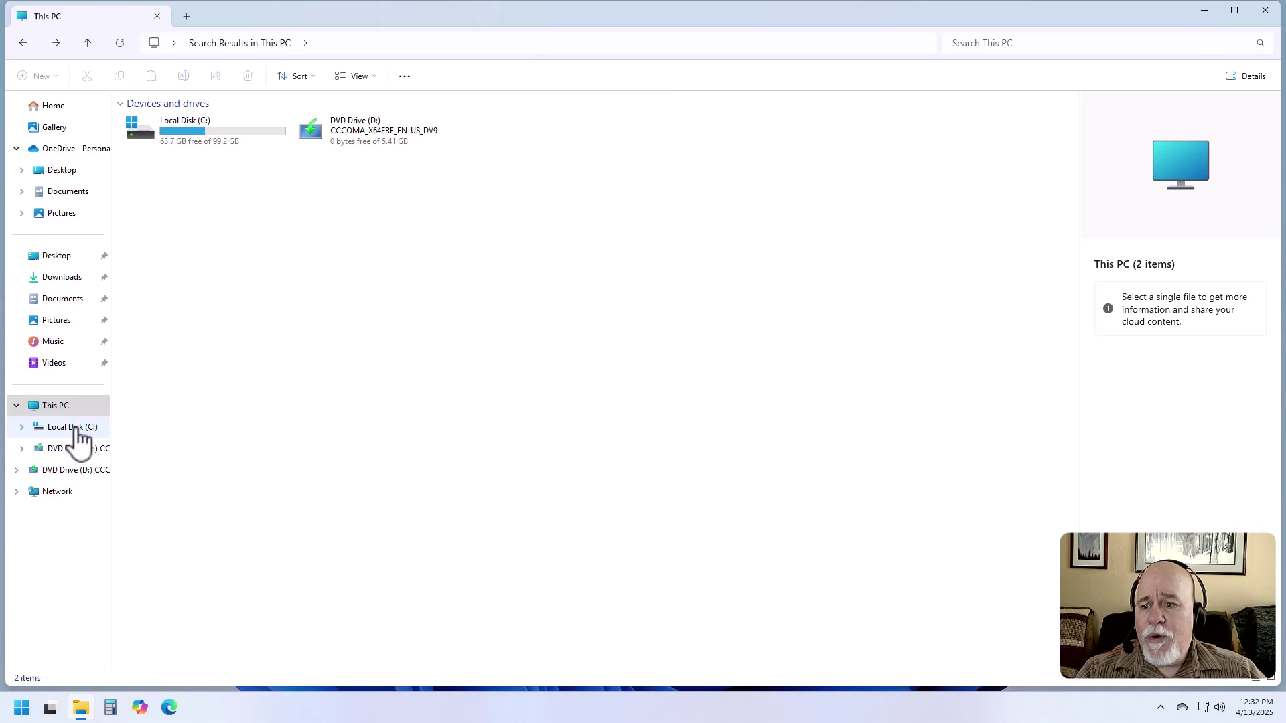
pyautogui.click(999, 46)
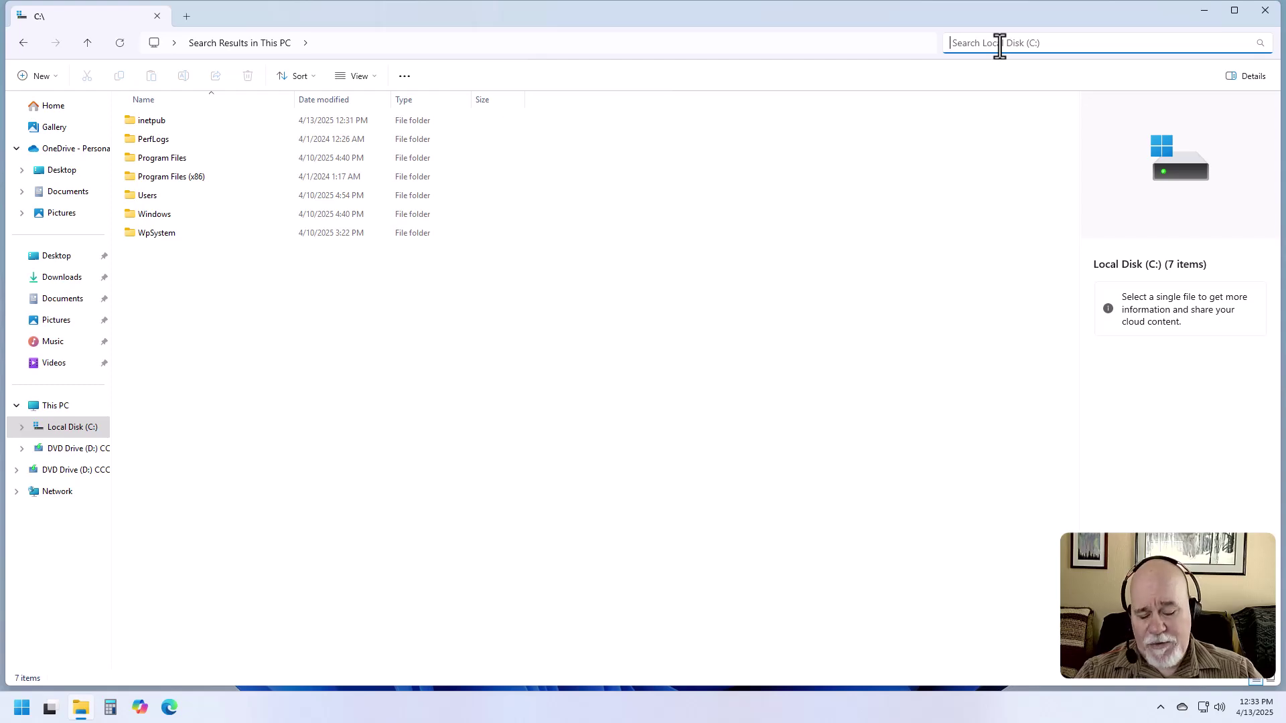
pyautogui.write('angel')
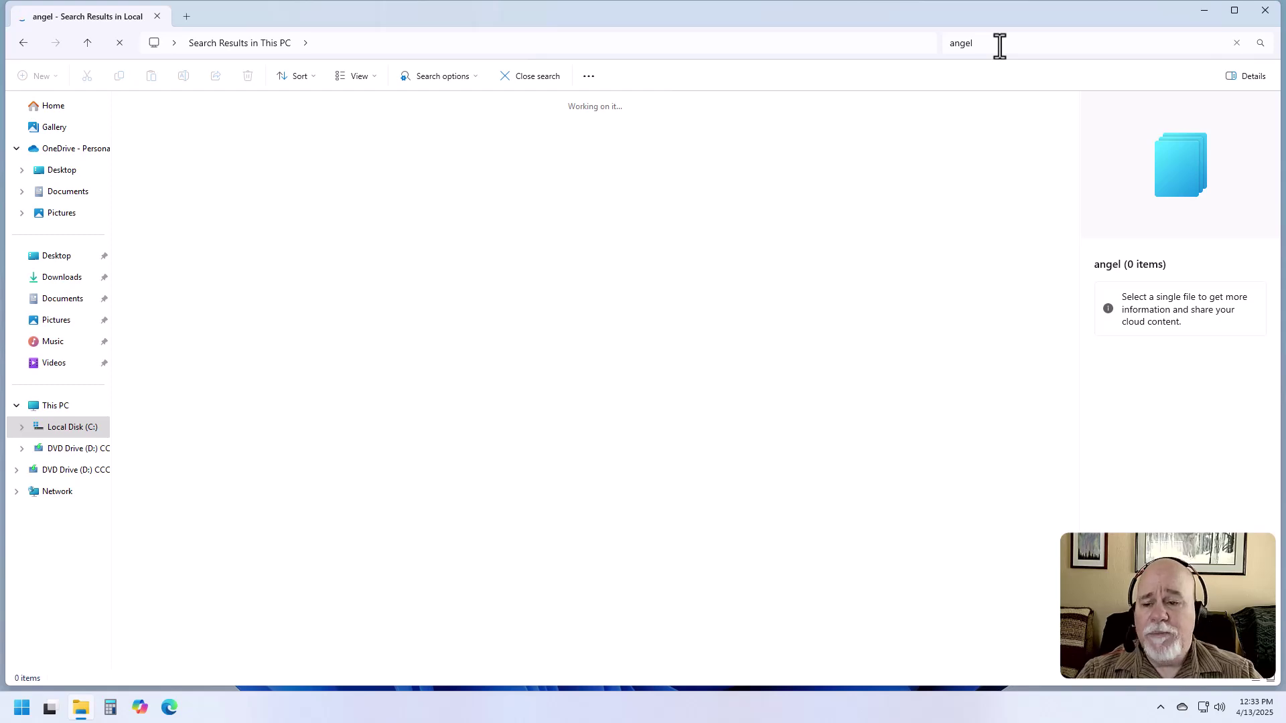
pyautogui.click(57, 427)
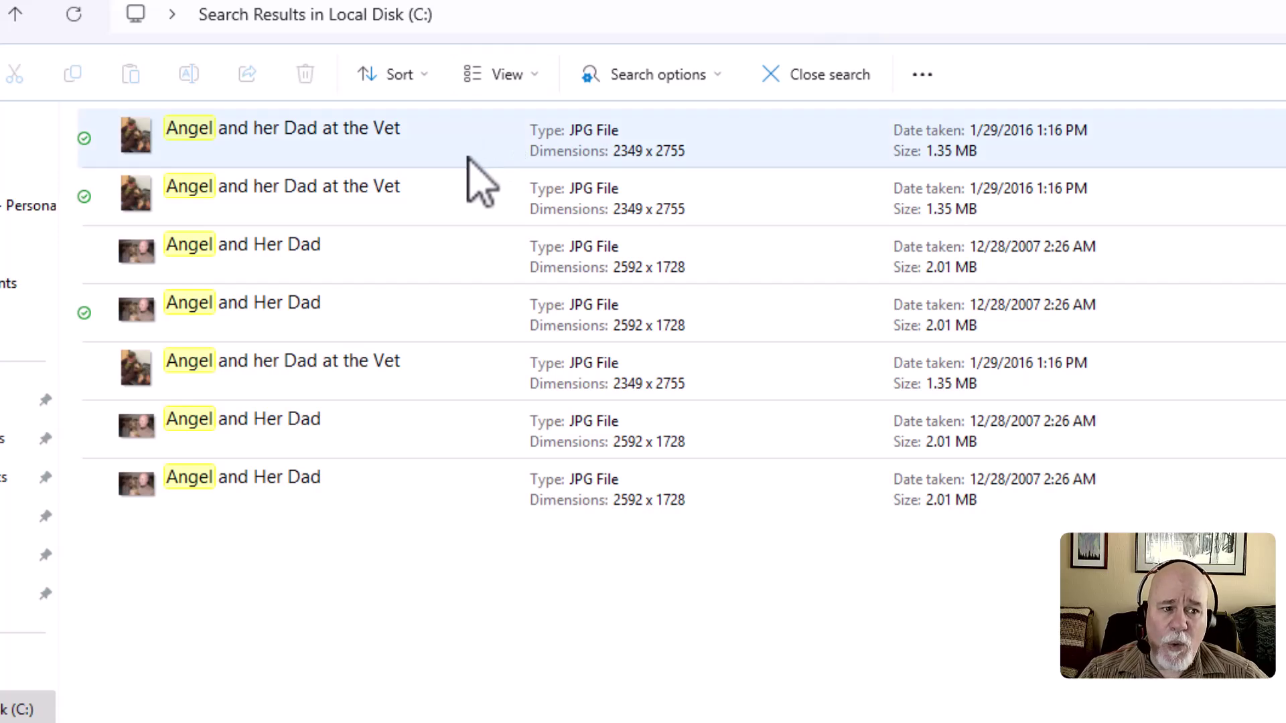
# Step: Turn on the Preview pane and preview the Angel and her Dad photos
pyautogui.click(407, 147)
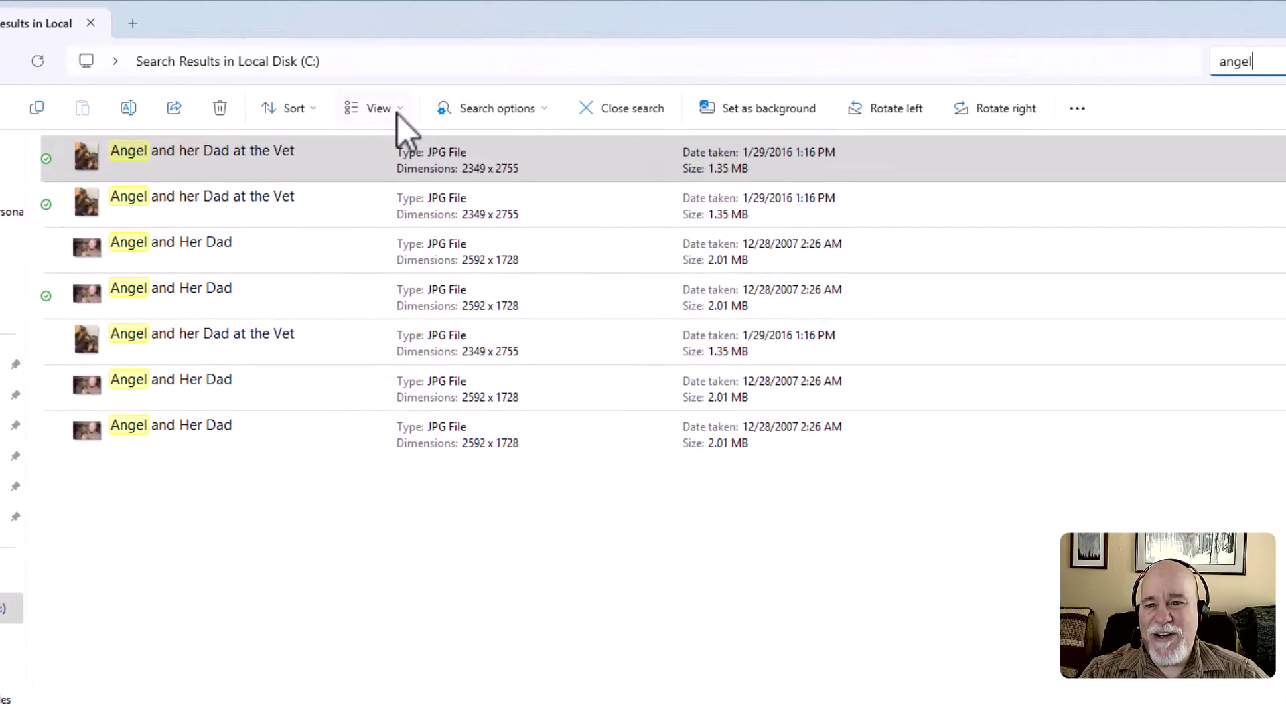
pyautogui.click(396, 114)
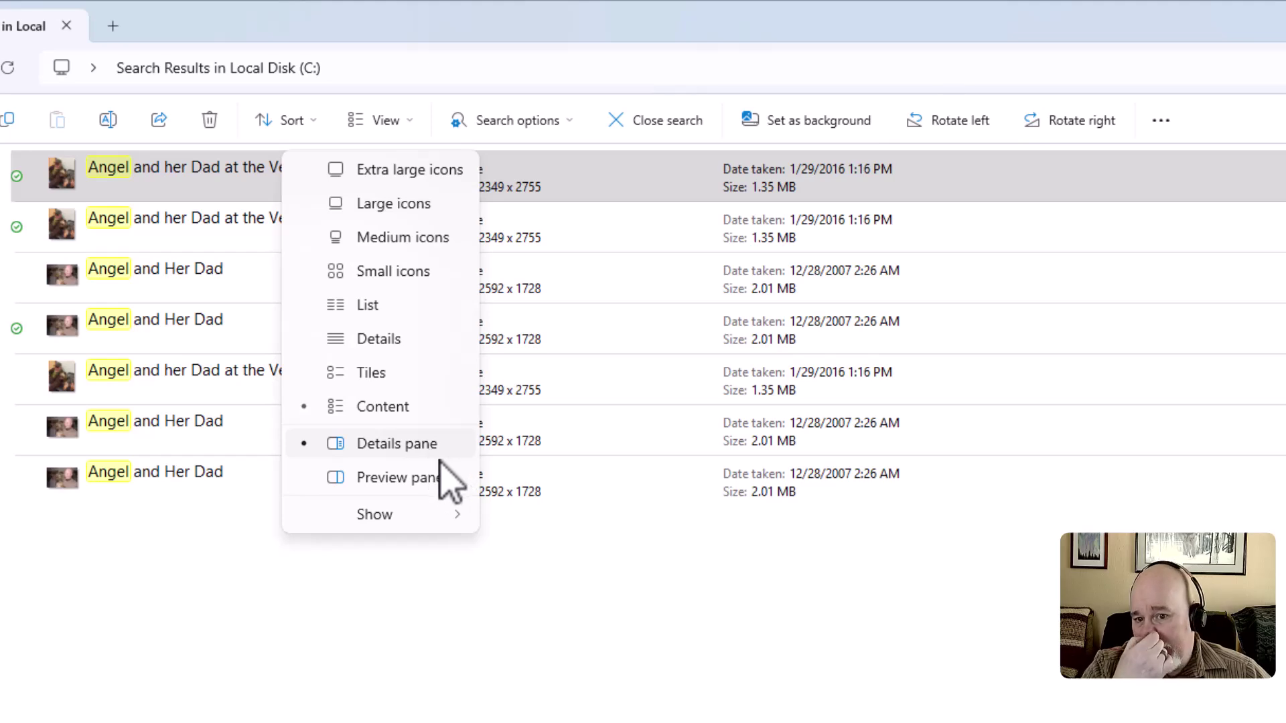
pyautogui.click(431, 478)
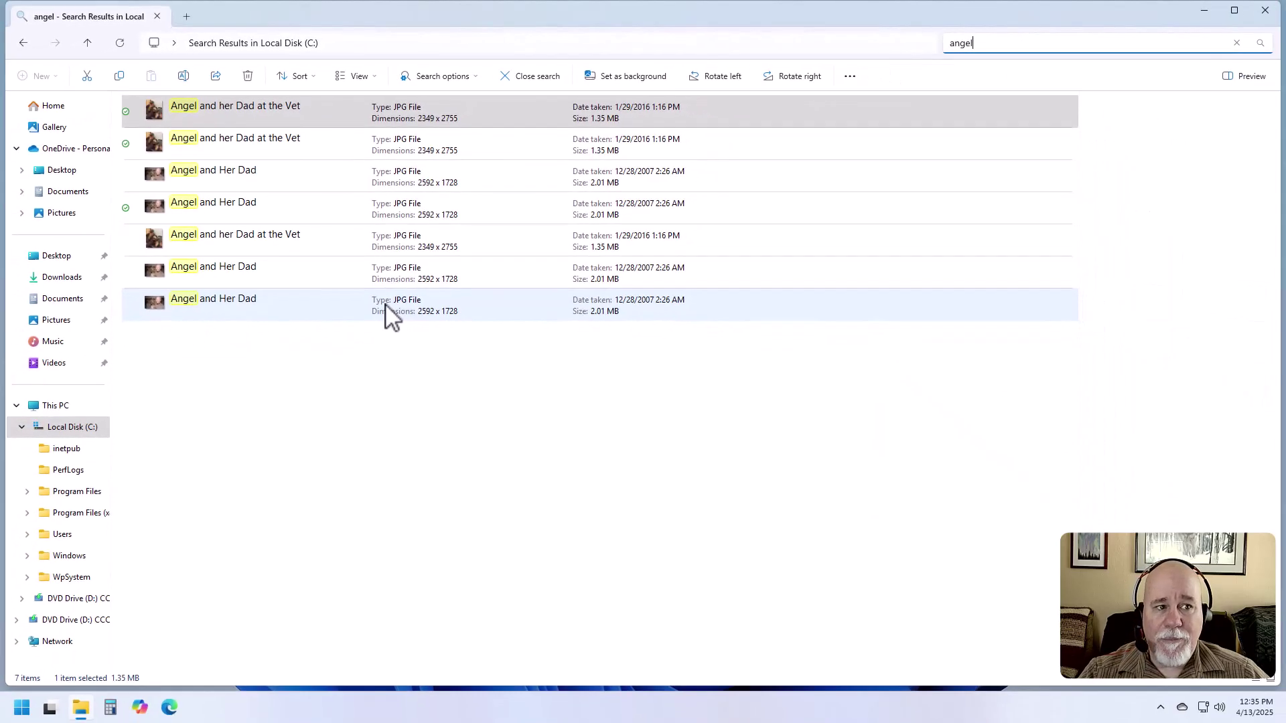
pyautogui.click(1248, 76)
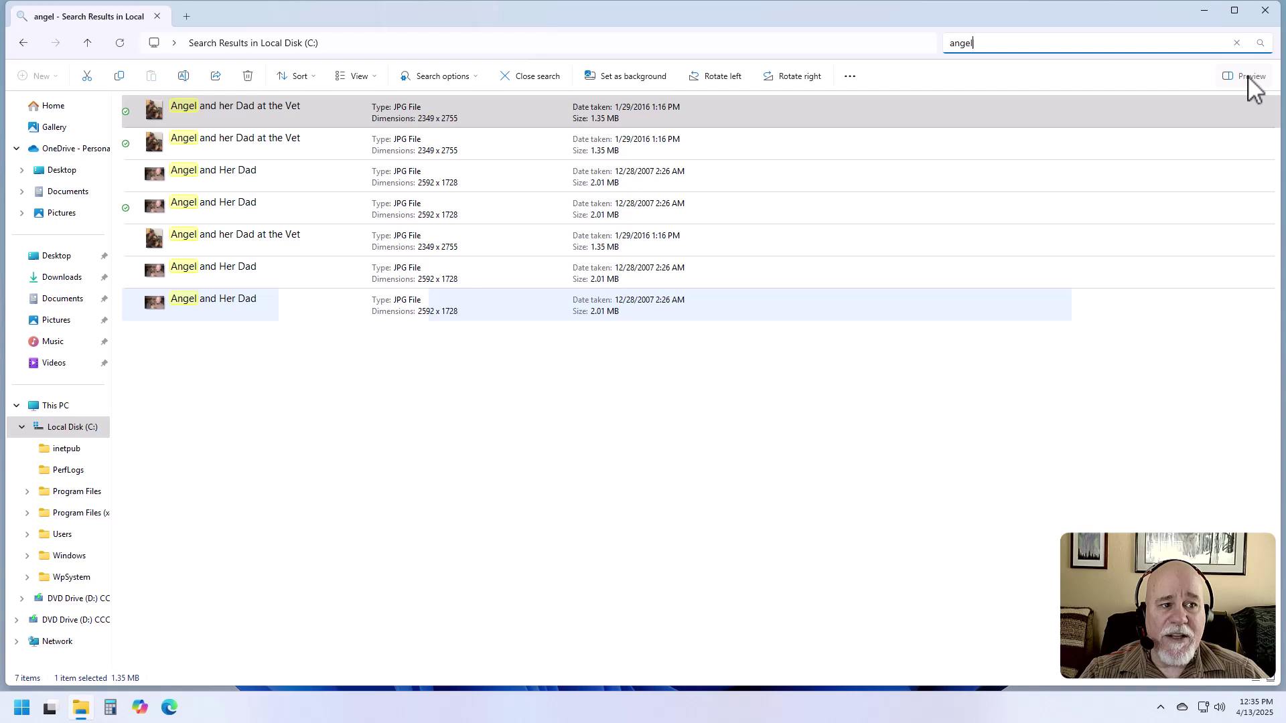
pyautogui.click(1248, 76)
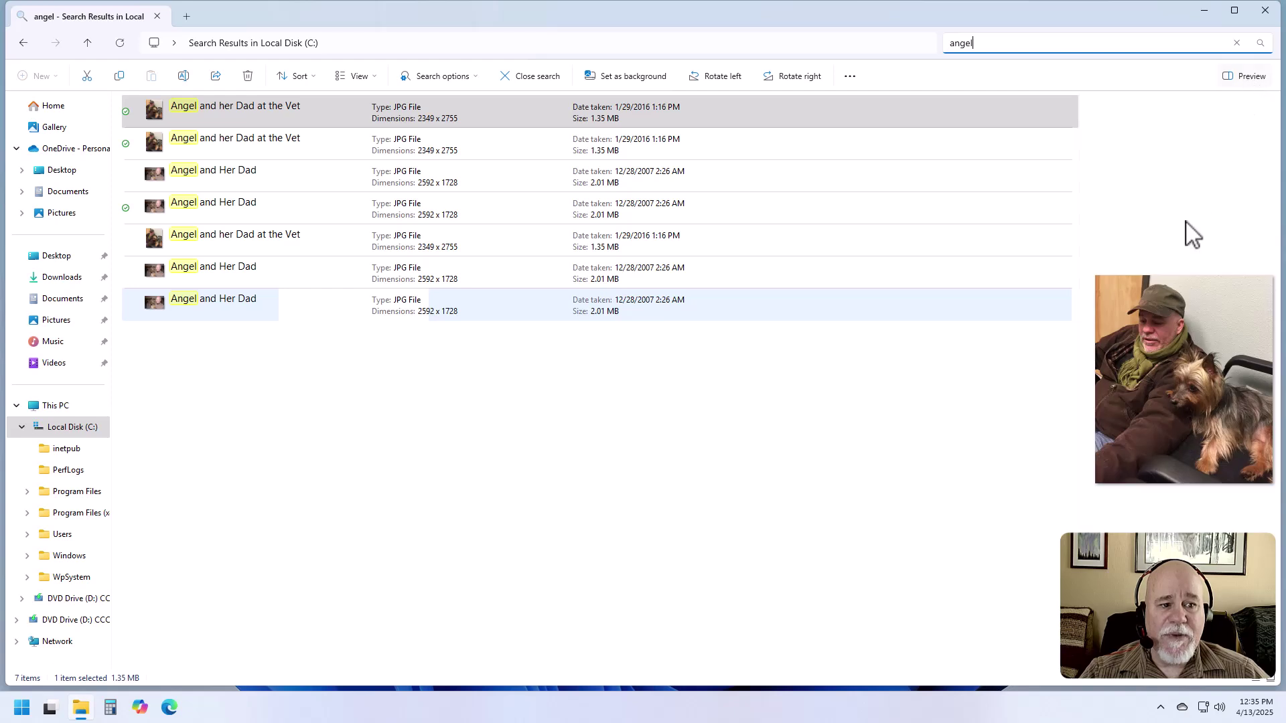
pyautogui.click(288, 159)
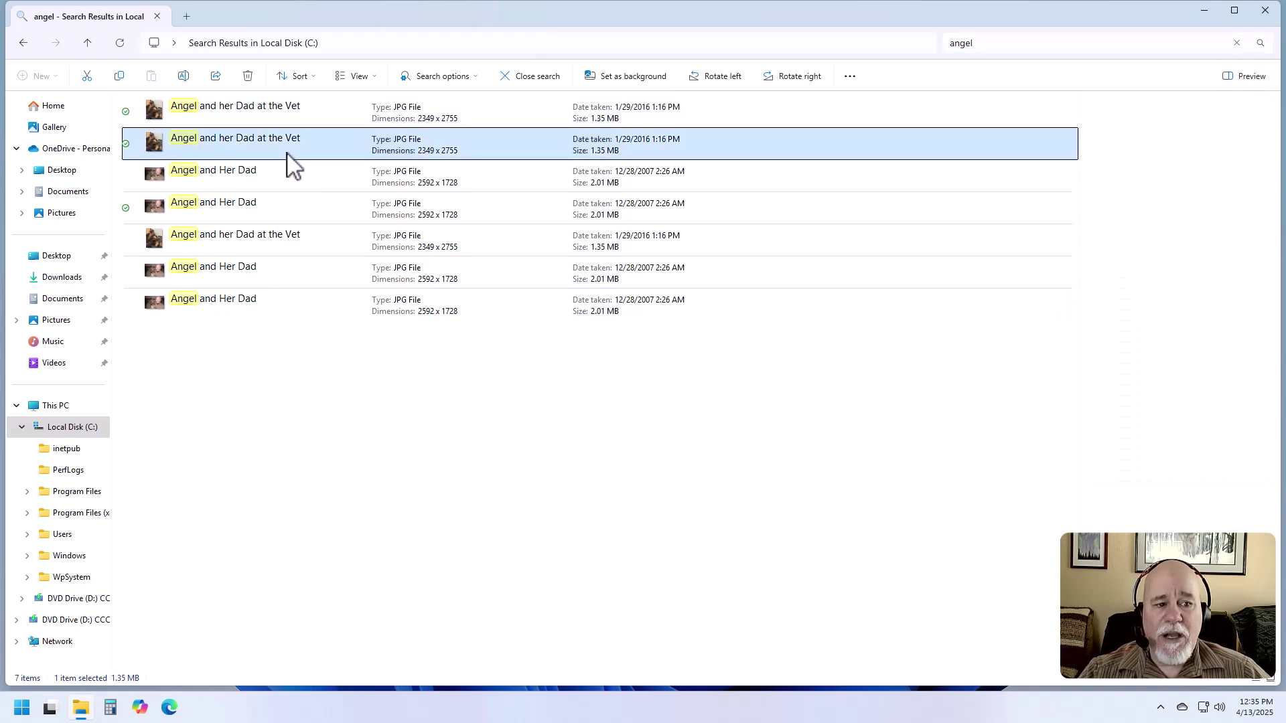
pyautogui.click(273, 179)
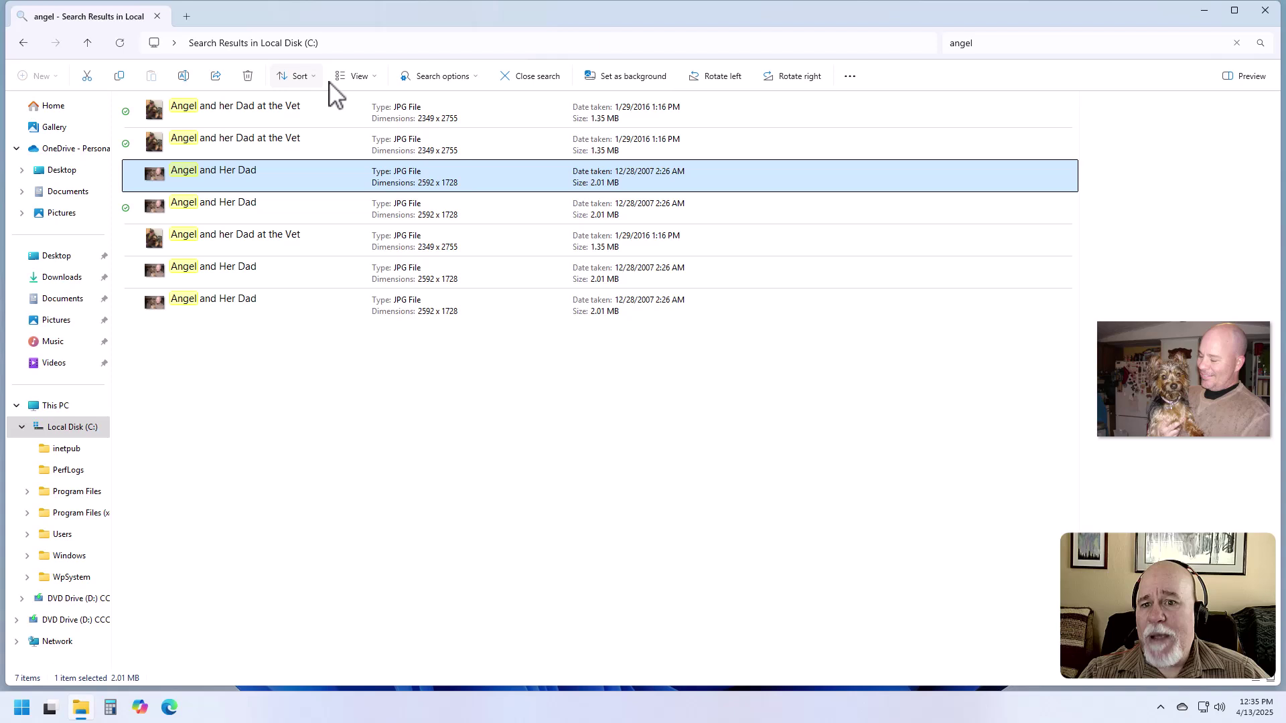
# Step: Switch the side pane to Details and hide it
pyautogui.click(360, 76)
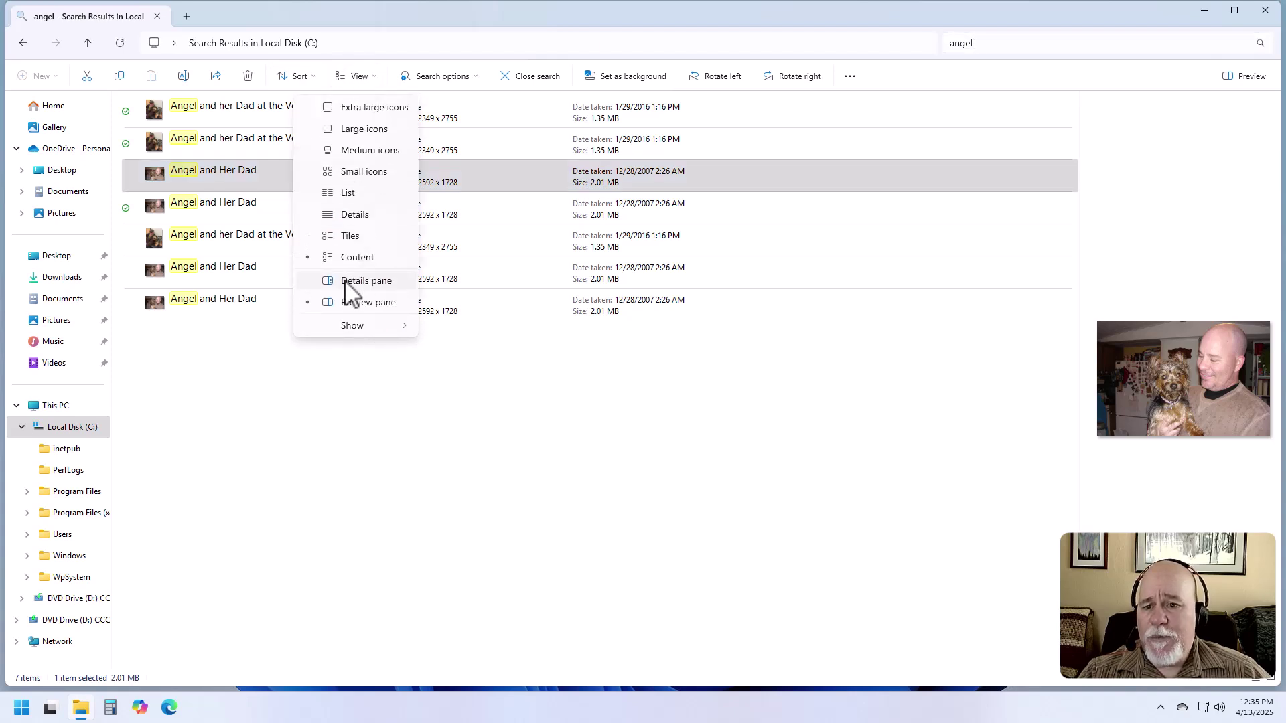
pyautogui.click(366, 281)
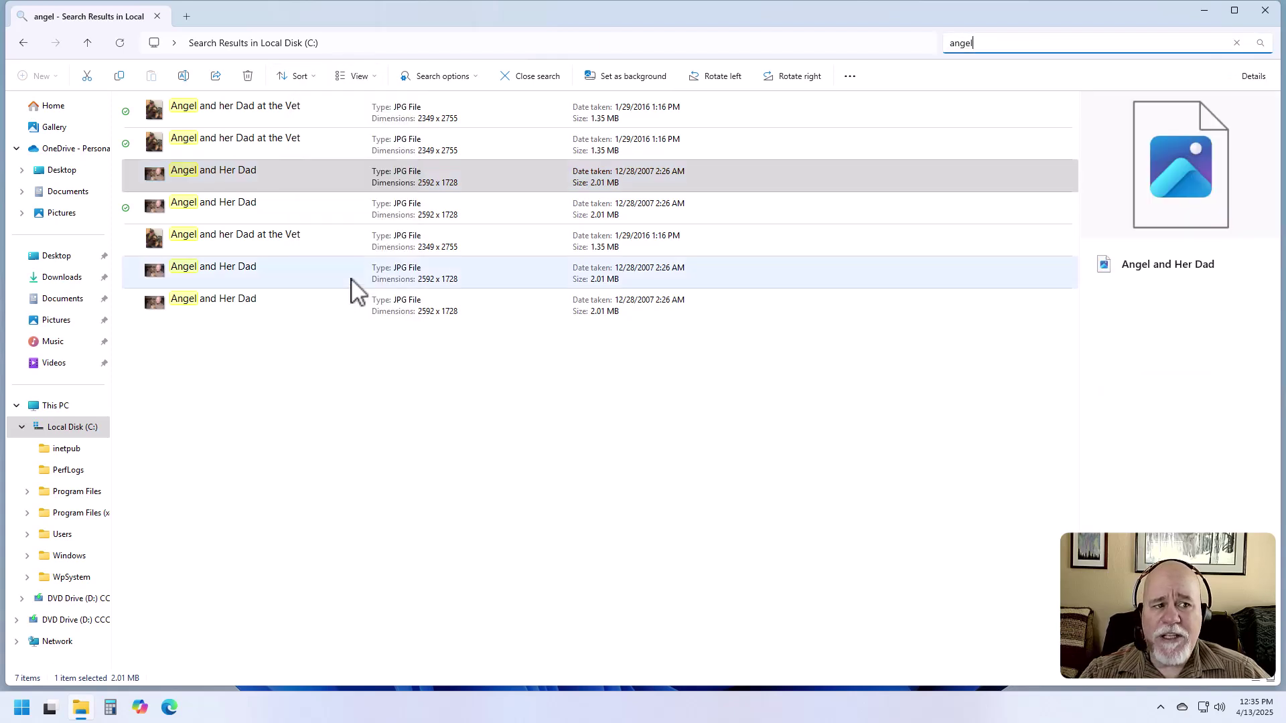
pyautogui.click(1253, 74)
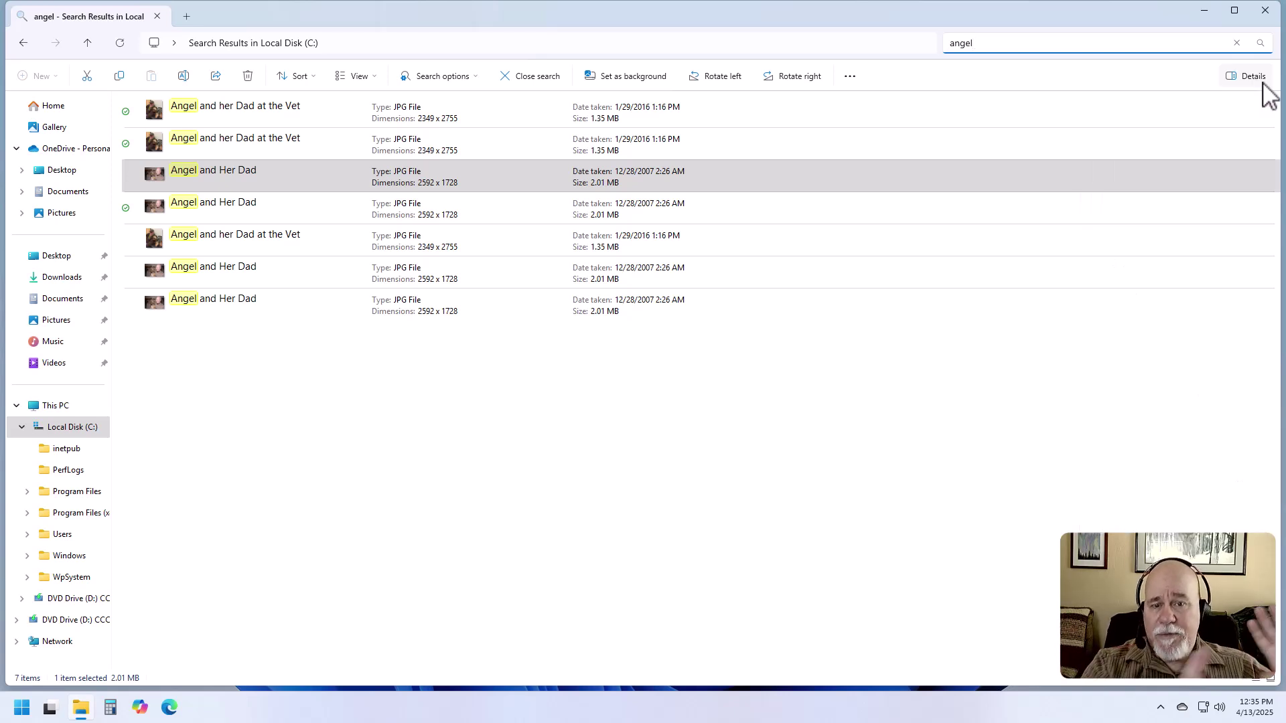
# Step: Reopen the Details pane and show Angel and Her Dad's properties, located in C:\inetpub
pyautogui.click(1257, 79)
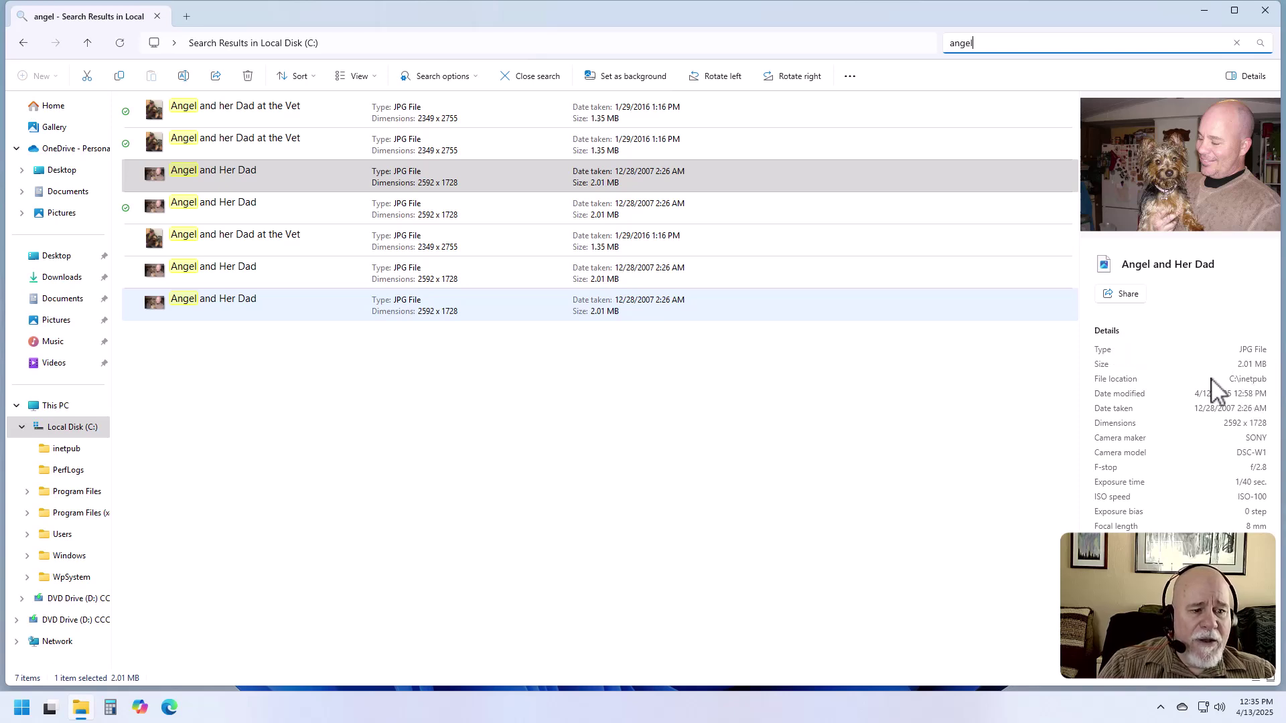
pyautogui.press('Return')
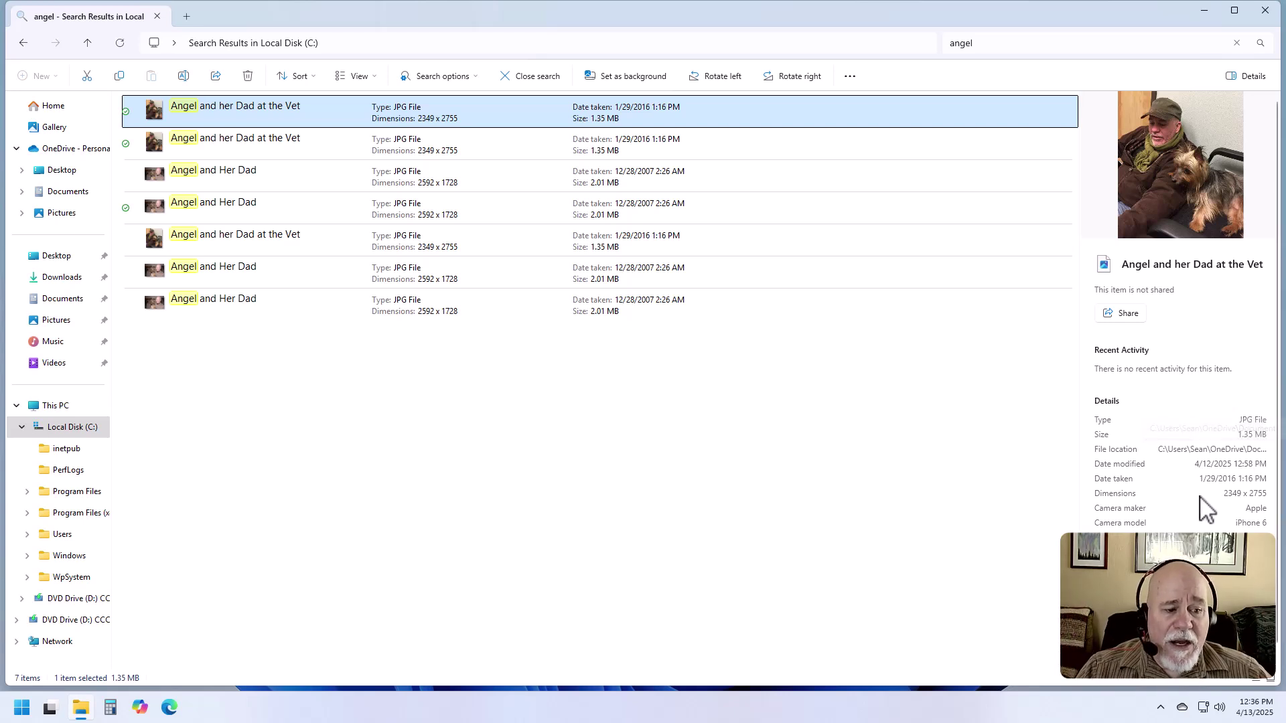
pyautogui.click(315, 185)
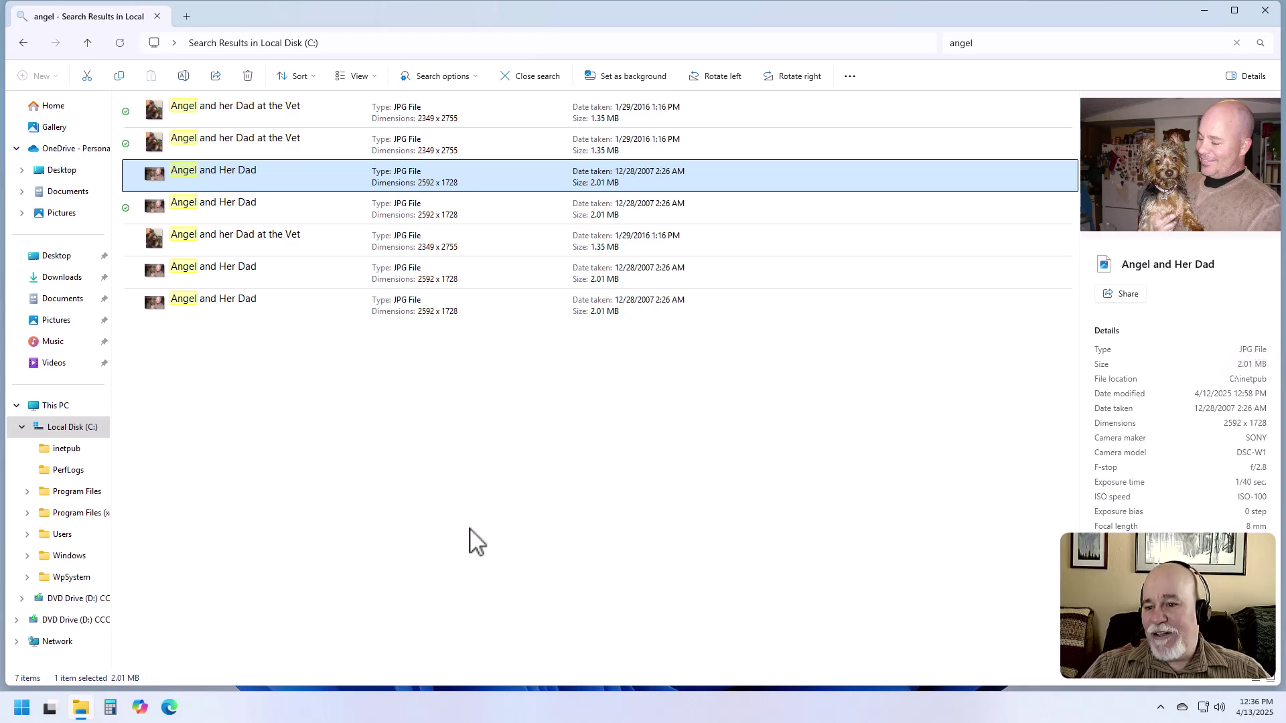
pyautogui.click(69, 434)
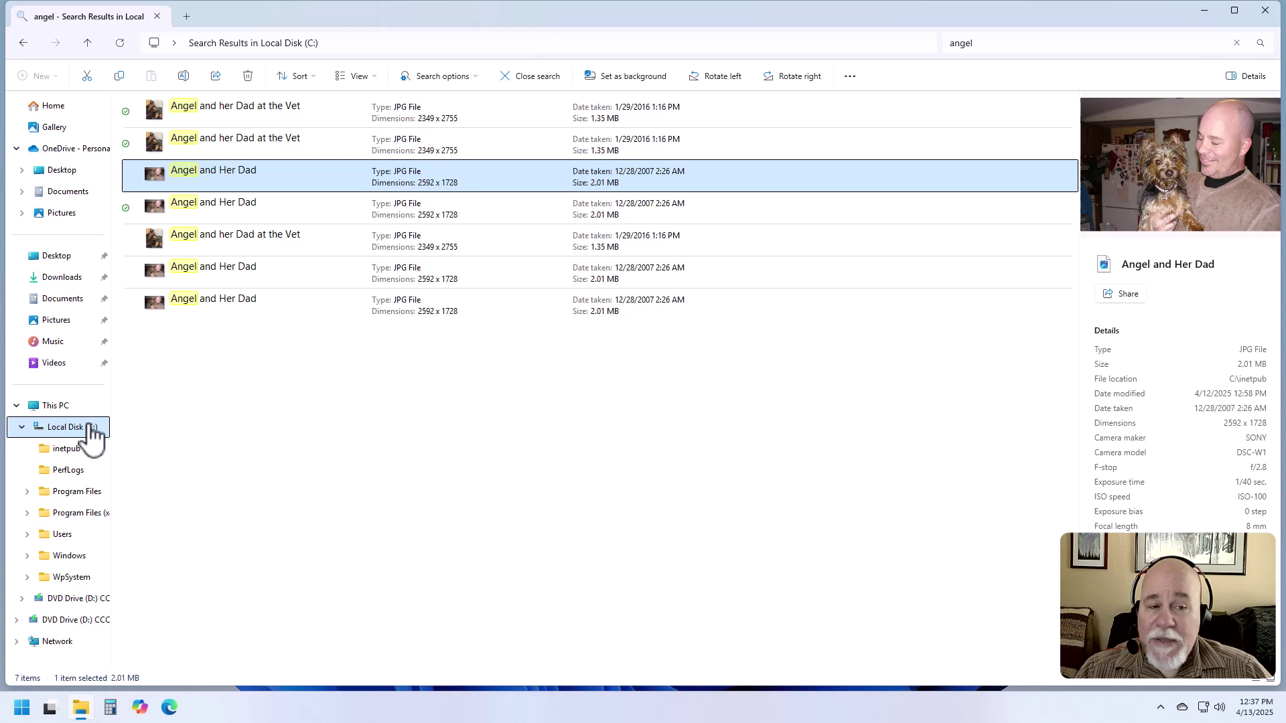
# Step: Replace the 'angel' search on Local Disk (C:) with 'pictures', then close File Explorer
pyautogui.click(713, 449)
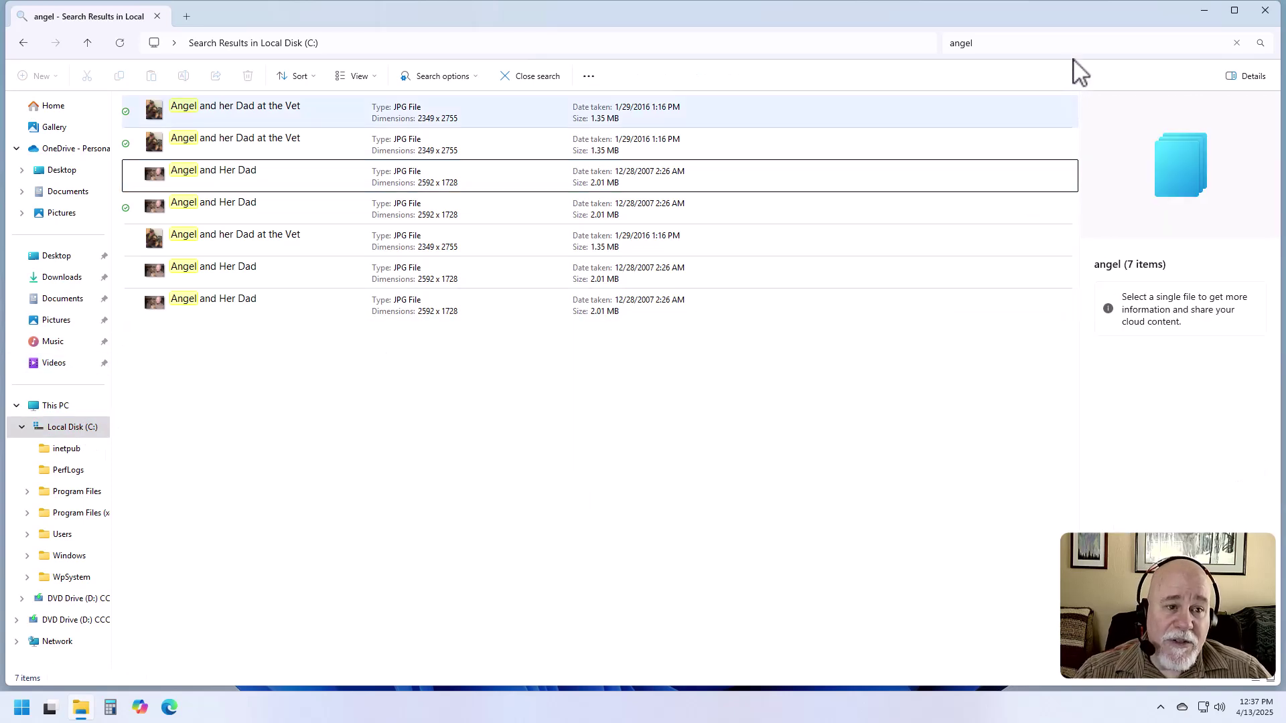
pyautogui.click(1052, 45)
pyautogui.press('BackSpace')
pyautogui.press('BackSpace')
pyautogui.press('BackSpace')
pyautogui.press('BackSpace')
pyautogui.press('BackSpace')
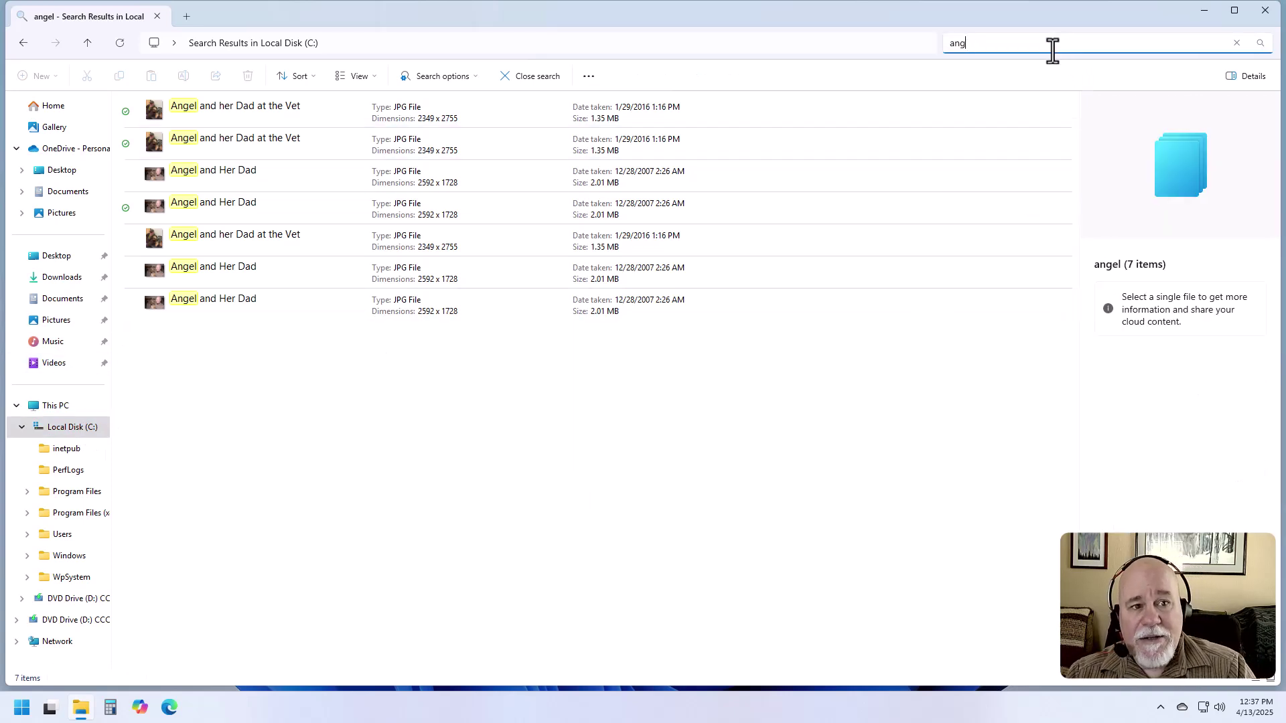
pyautogui.write('p')
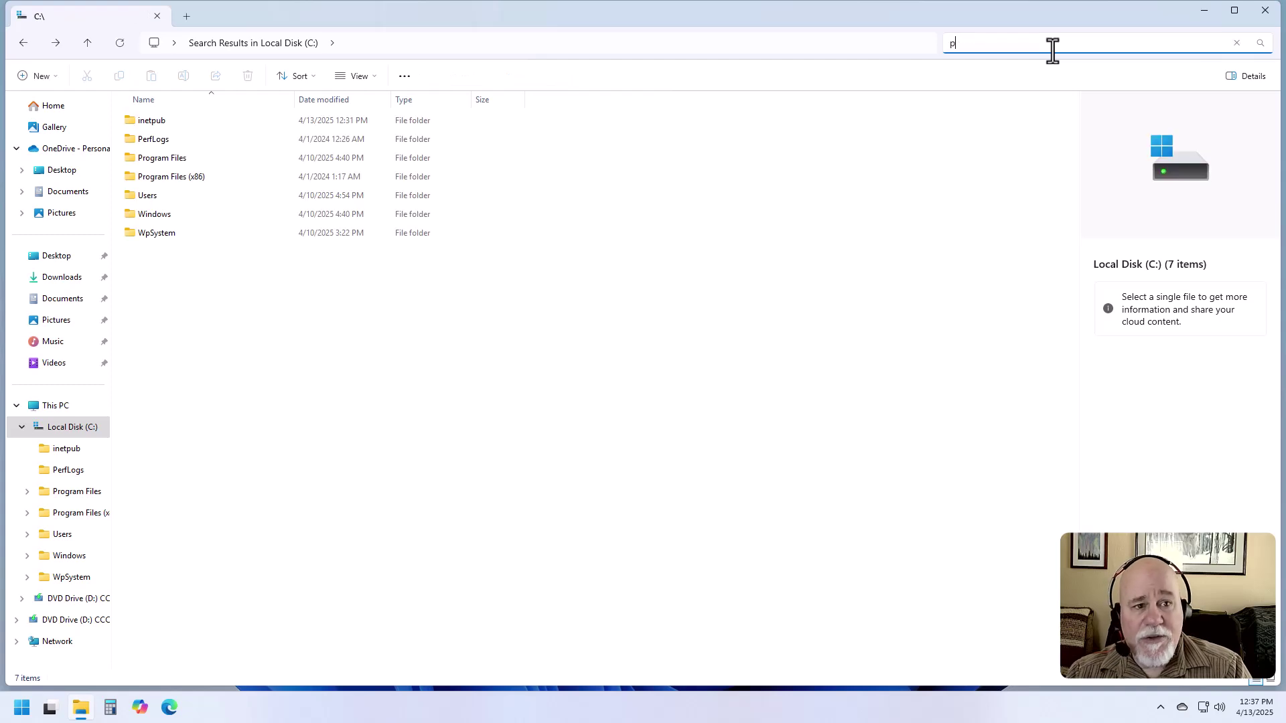
pyautogui.write('ictures')
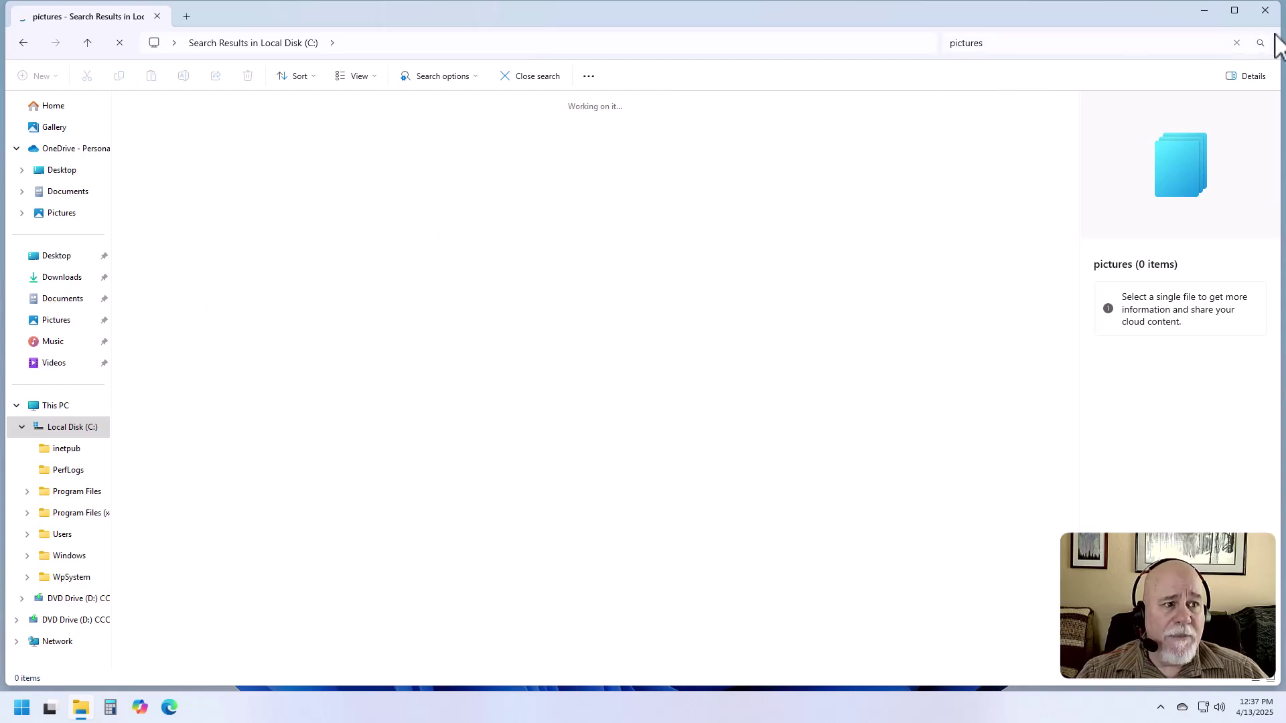
pyautogui.click(1265, 11)
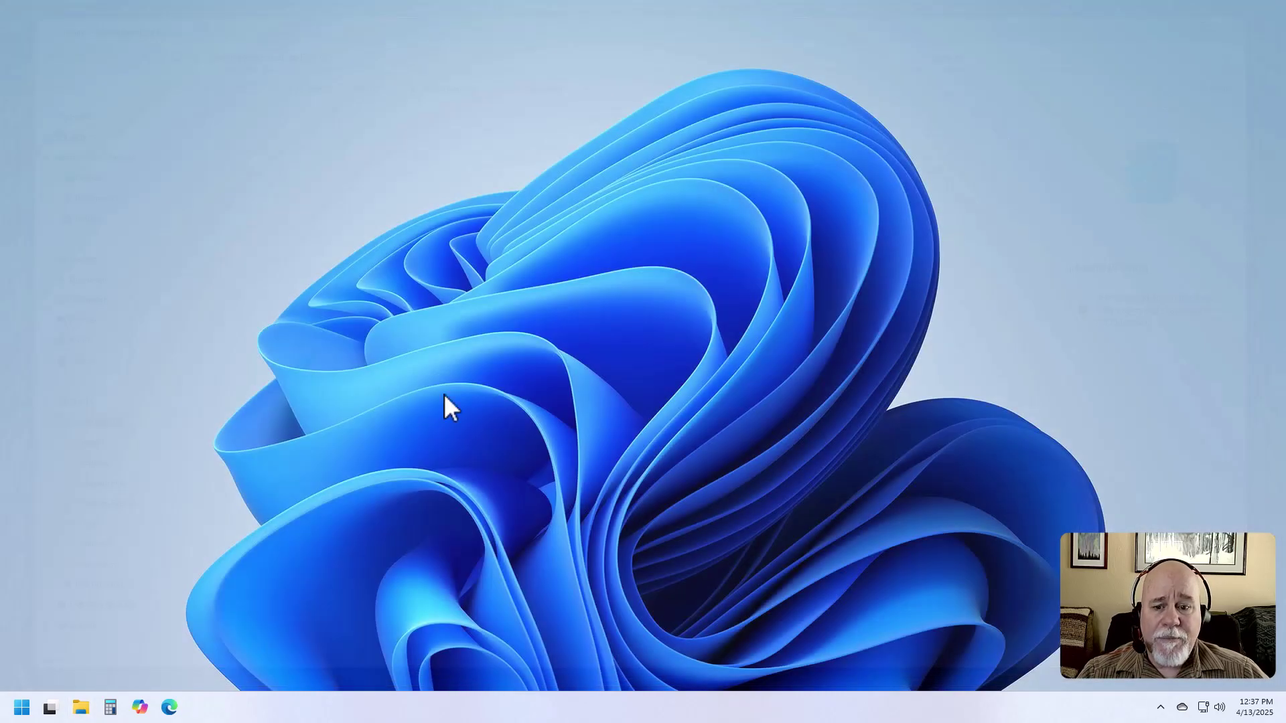
# Step: Reopen File Explorer from the taskbar and enter 'pictures' in the Search Home box
pyautogui.click(81, 707)
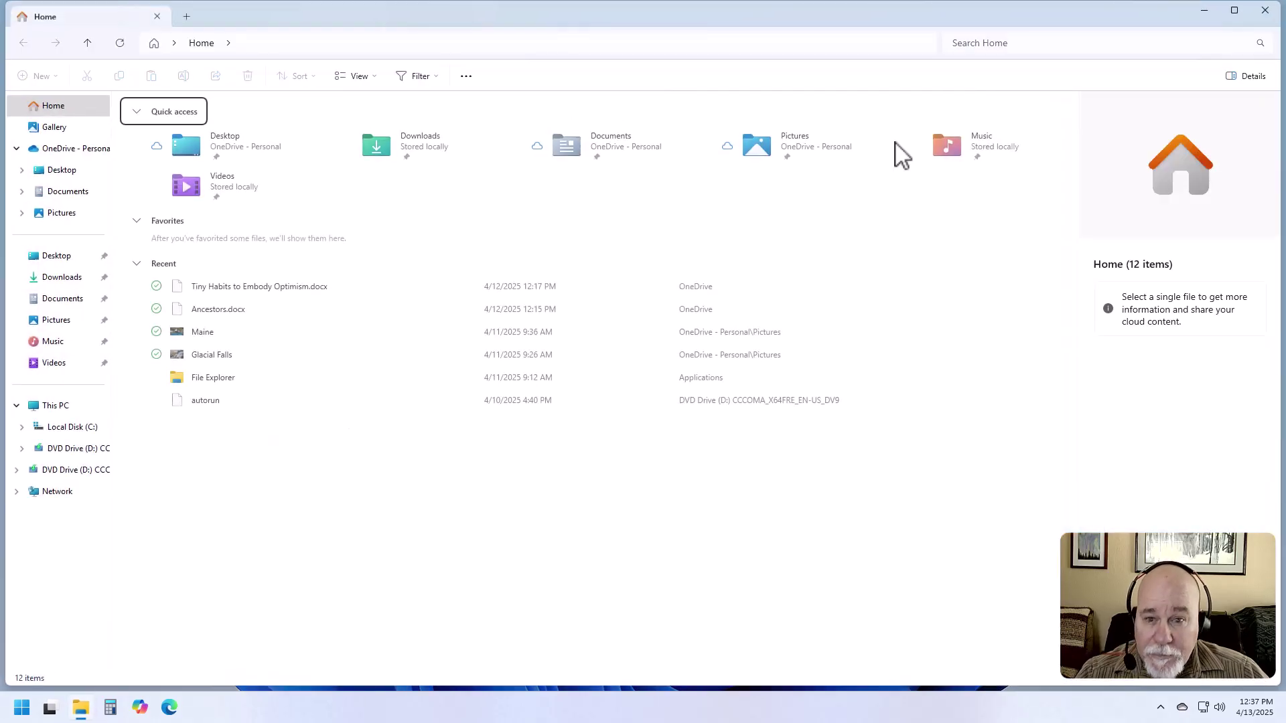
pyautogui.click(1099, 43)
pyautogui.write('picut')
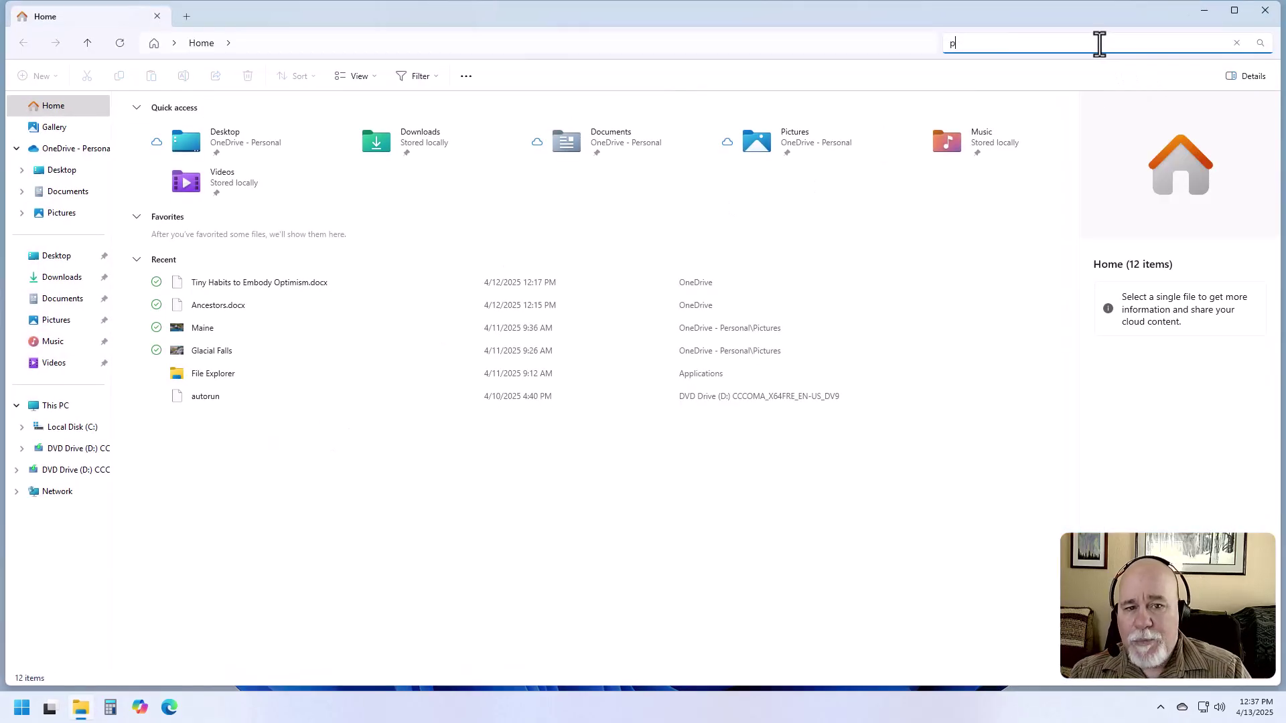
pyautogui.press('BackSpace')
pyautogui.press('BackSpace')
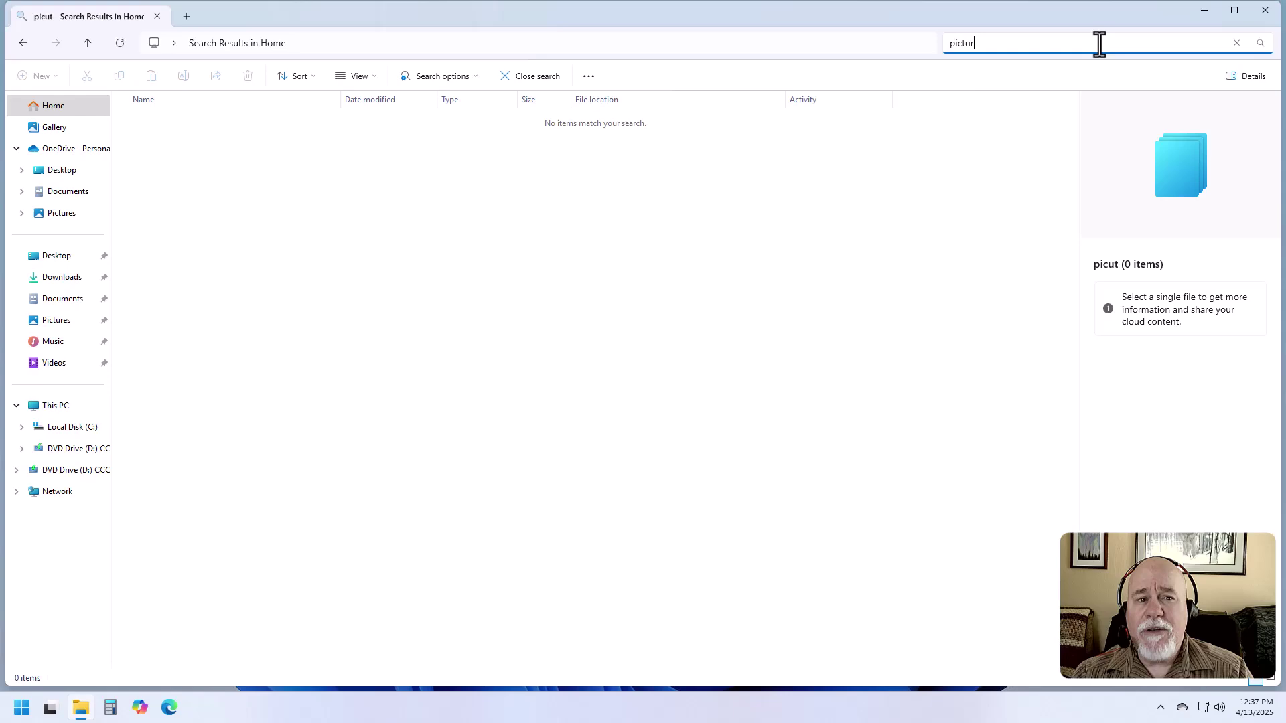
pyautogui.write('eds')
pyautogui.press('BackSpace')
pyautogui.press('BackSpace')
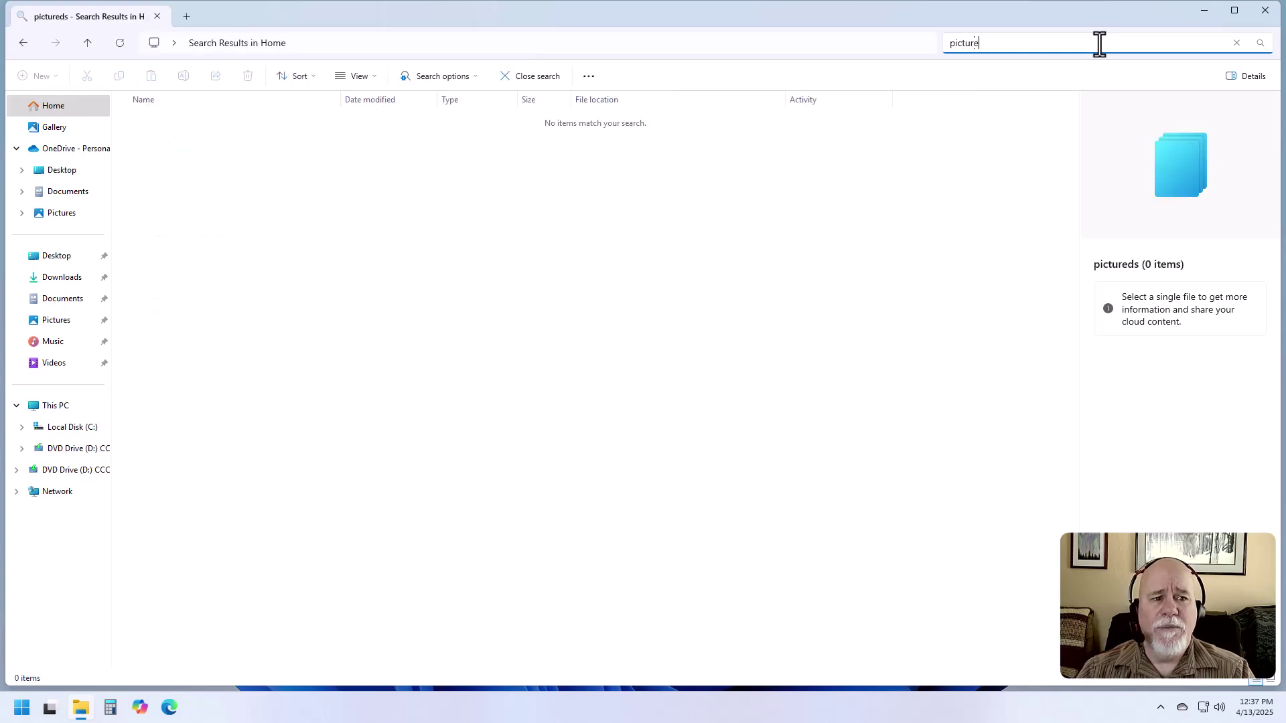
pyautogui.write('s')
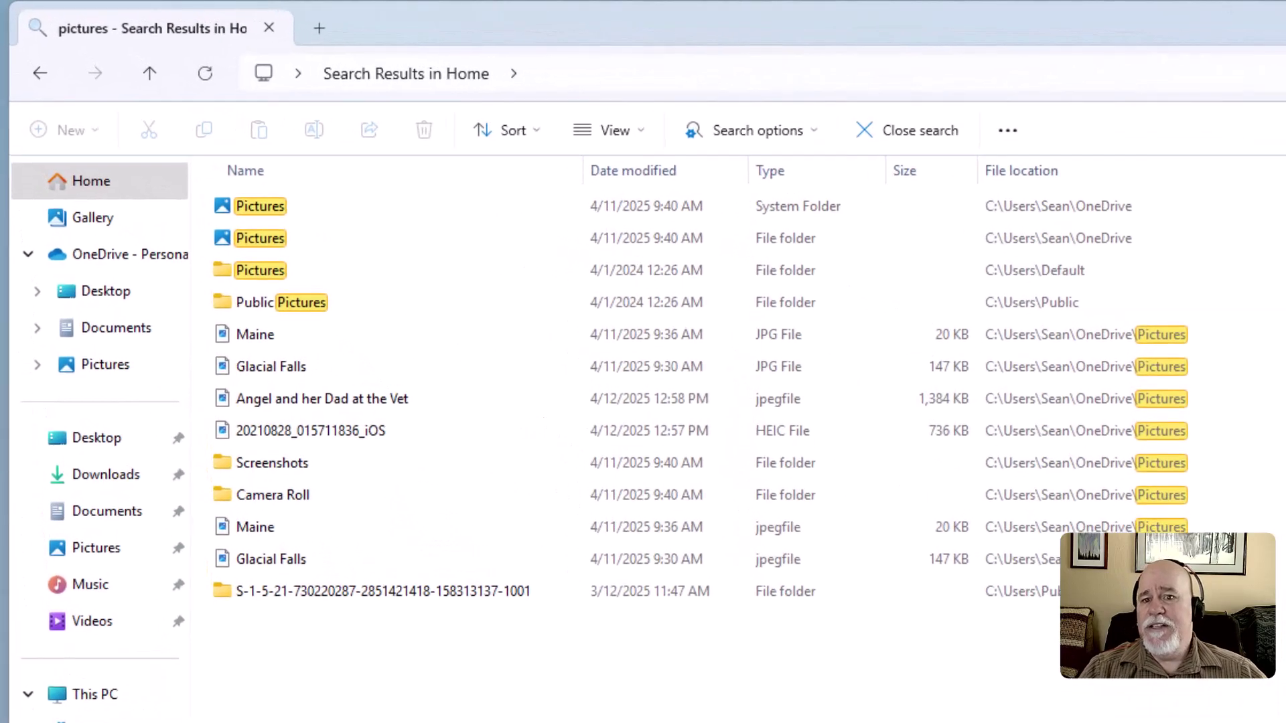